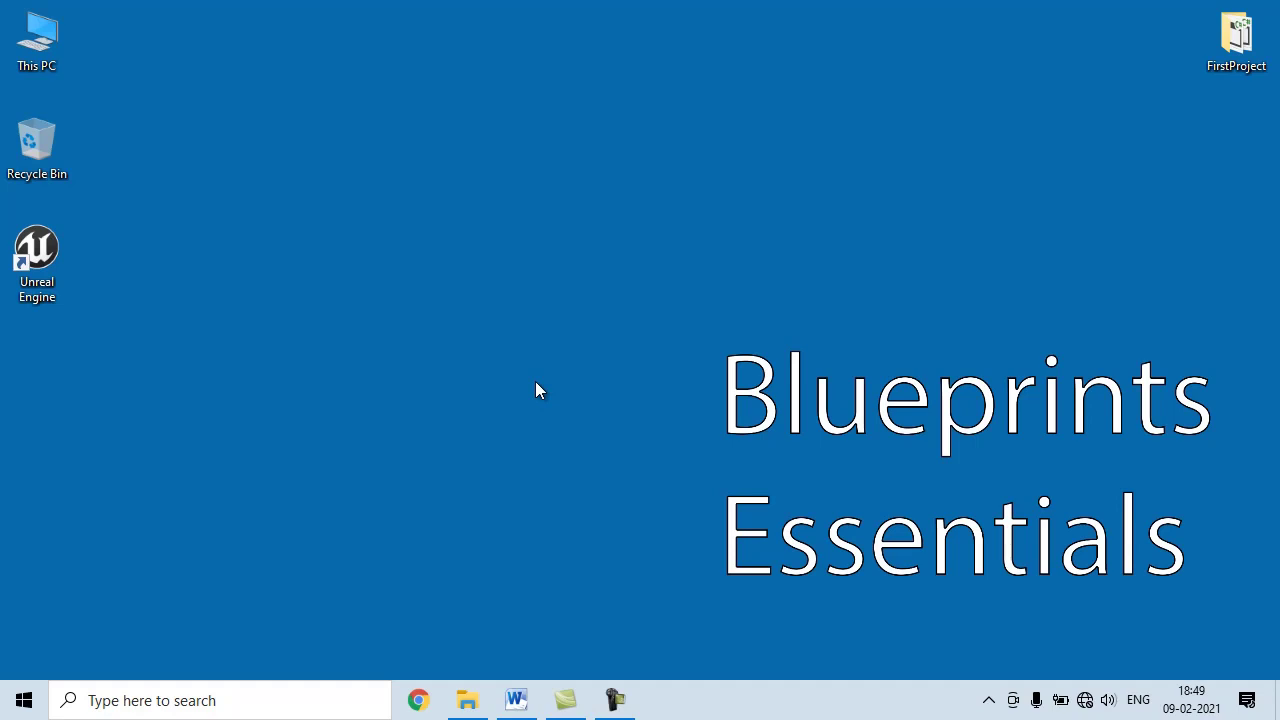
Step: Bring up the Word instructions and highlight the heading and the step 1 text
{"action": "left_click", "coordinate": [516, 700]}
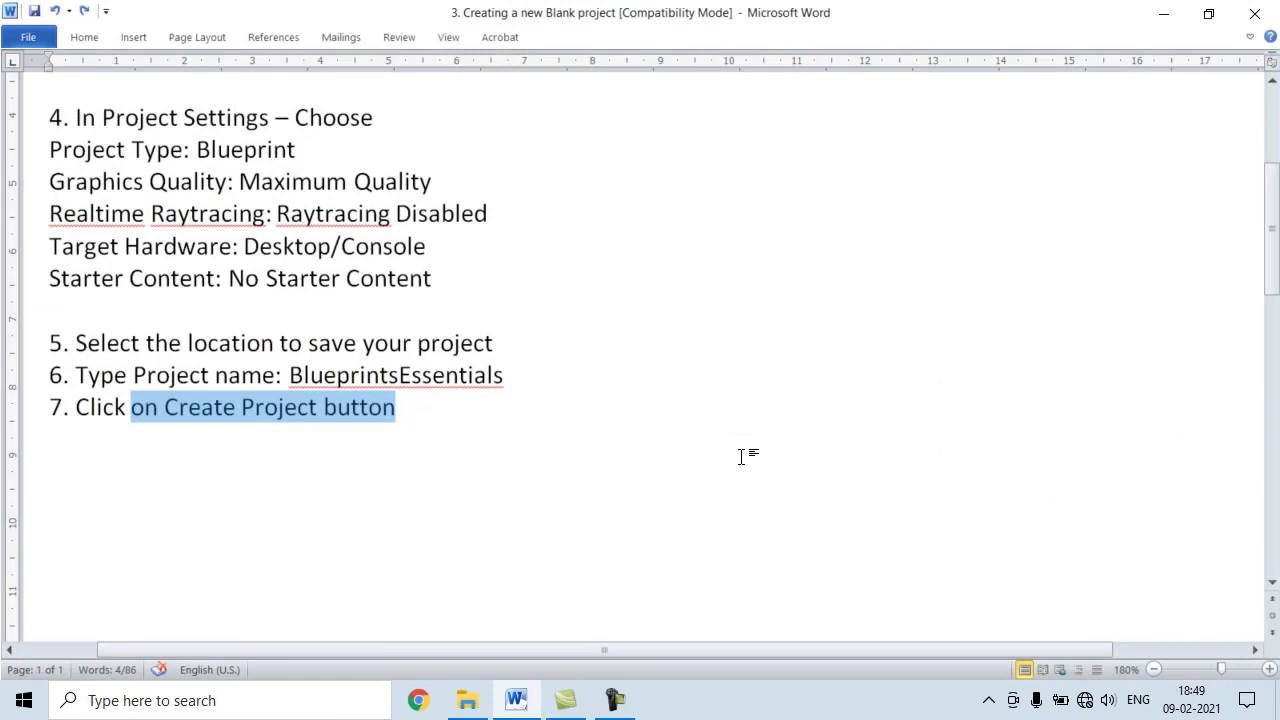
{"action": "scroll", "coordinate": [741, 454], "scroll_direction": "up", "scroll_amount": 3}
{"action": "left_click_drag", "start_coordinate": [692, 650], "coordinate": [625, 650]}
{"action": "scroll", "coordinate": [1274, 163], "scroll_direction": "down", "scroll_amount": 2}
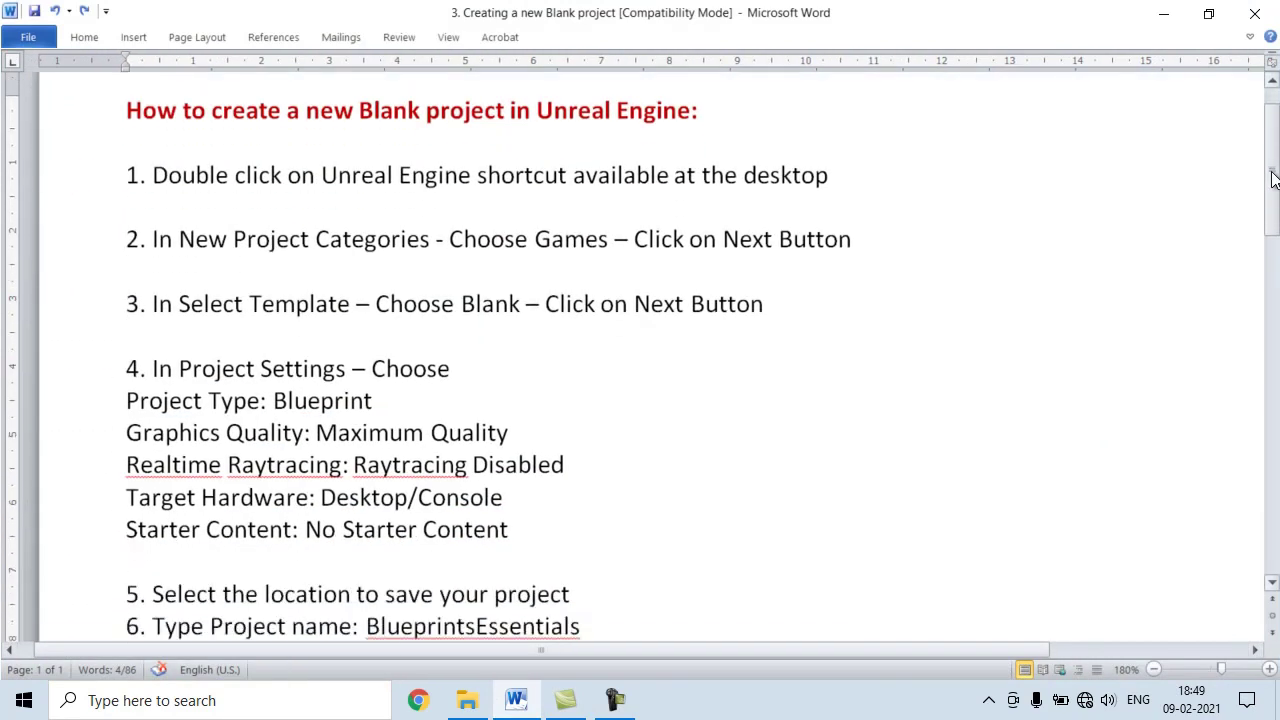
{"action": "triple_click", "coordinate": [670, 110]}
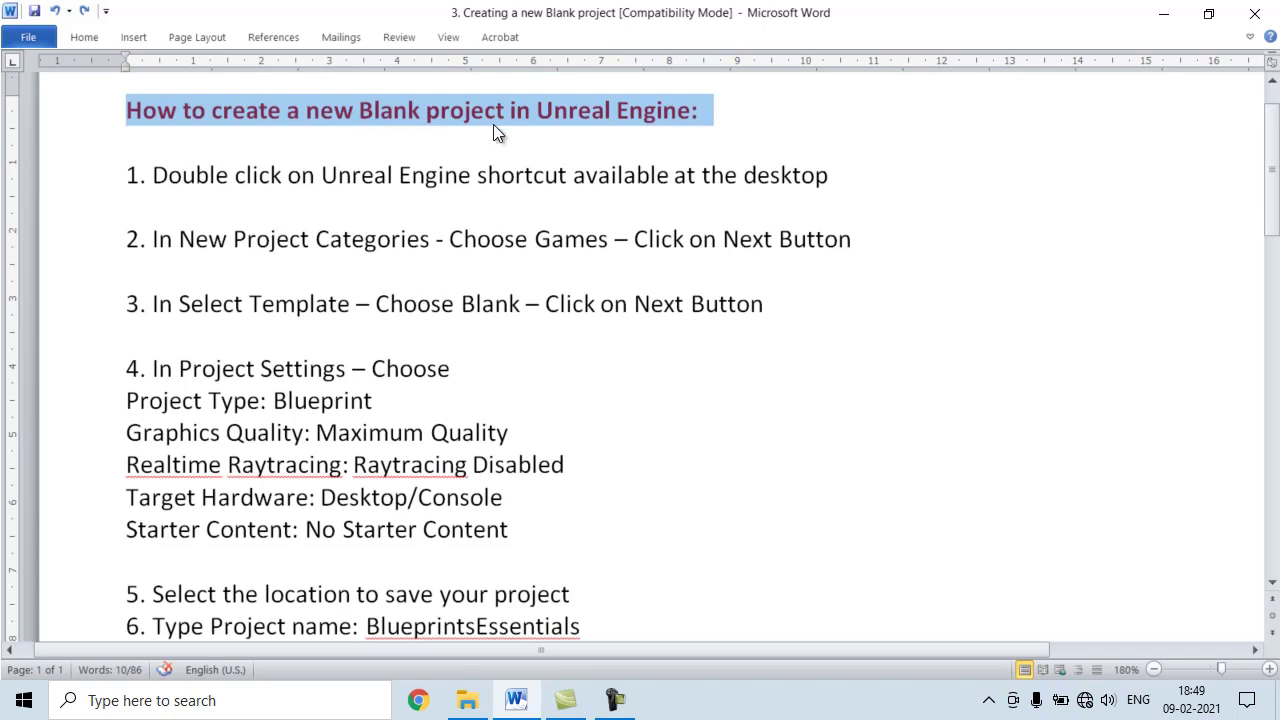
{"action": "left_click", "coordinate": [664, 150]}
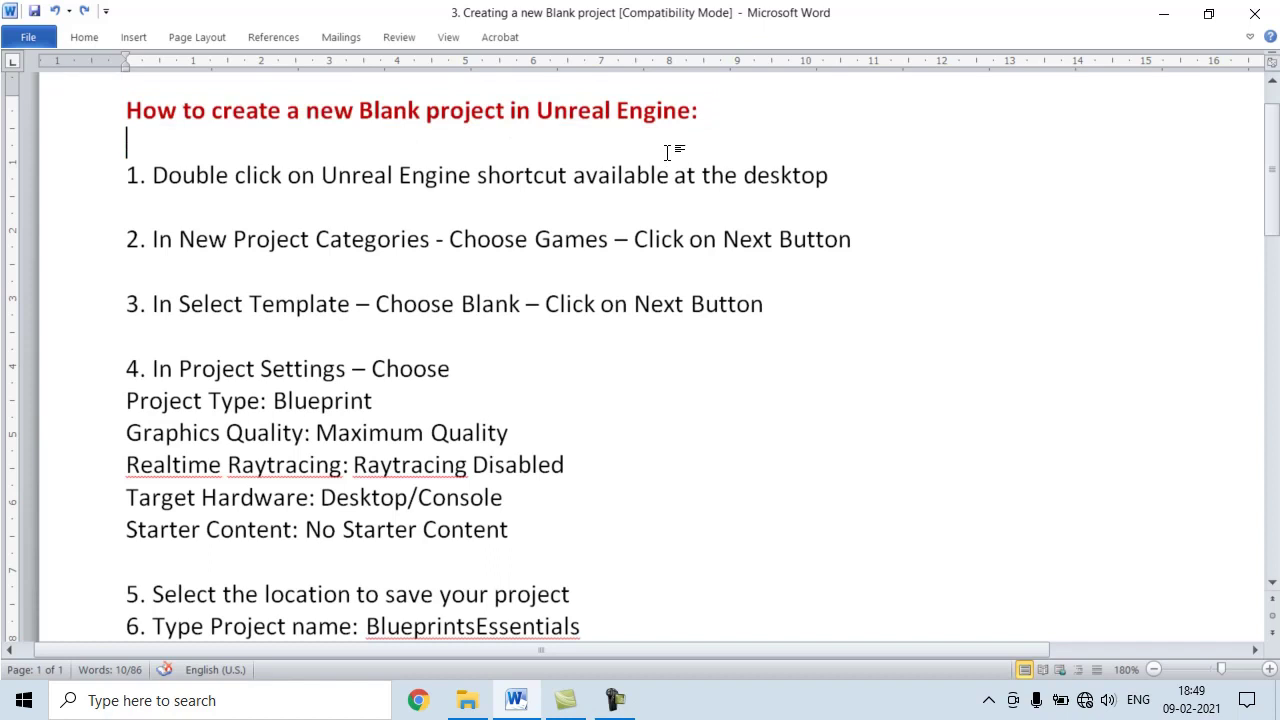
{"action": "left_click_drag", "start_coordinate": [152, 176], "coordinate": [606, 190]}
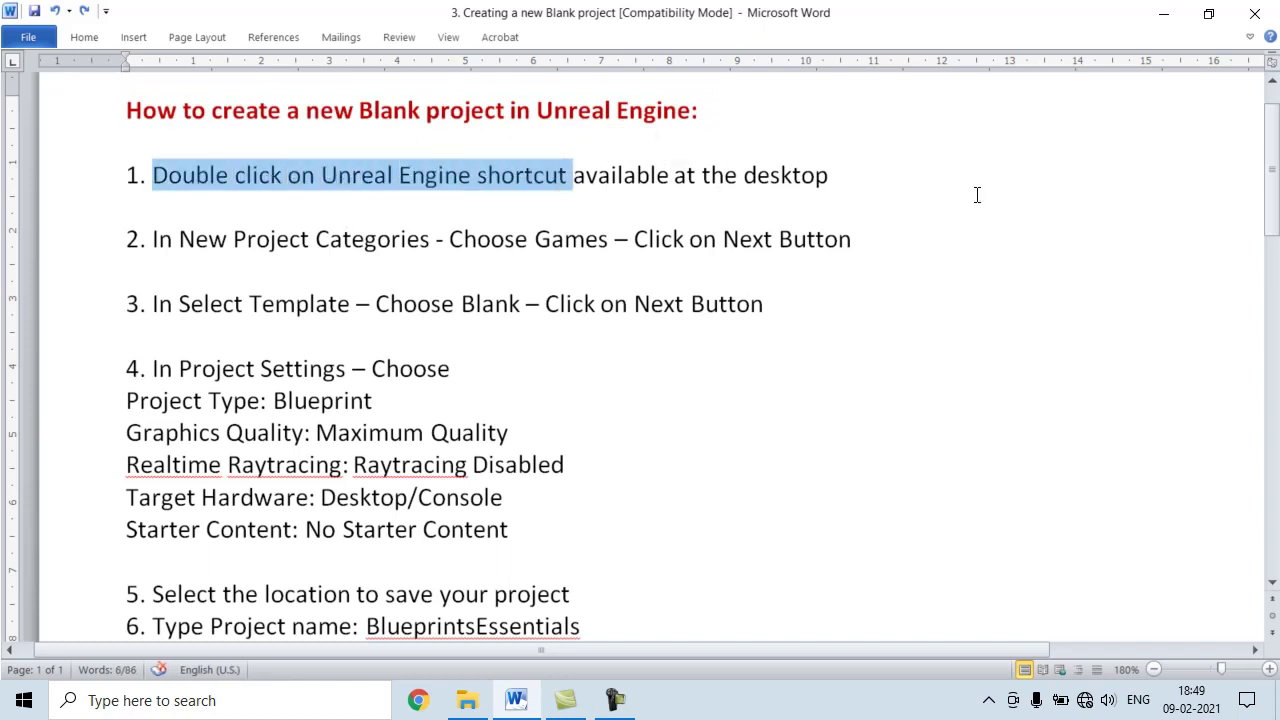
Step: Launch Unreal Engine from the desktop shortcut, then review step 2 'Click on Next Button' in Word
{"action": "left_click", "coordinate": [1163, 14]}
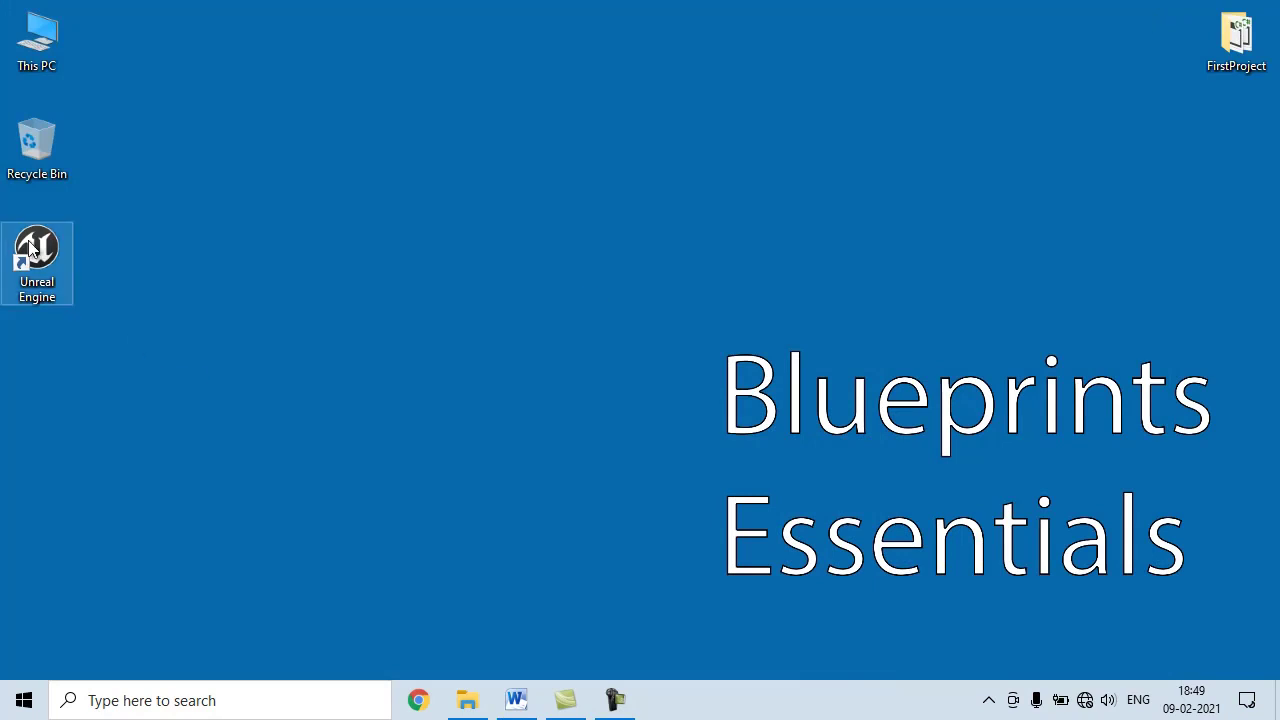
{"action": "double_click", "coordinate": [70, 258]}
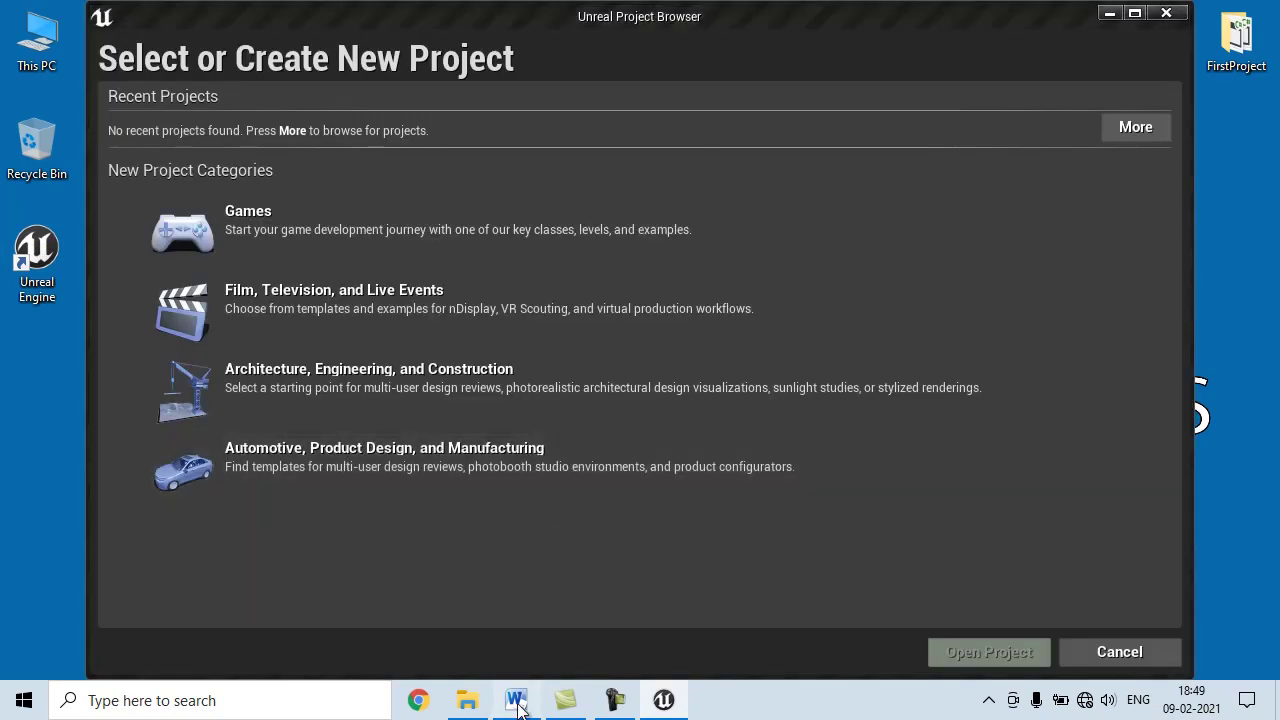
{"action": "left_click", "coordinate": [516, 700]}
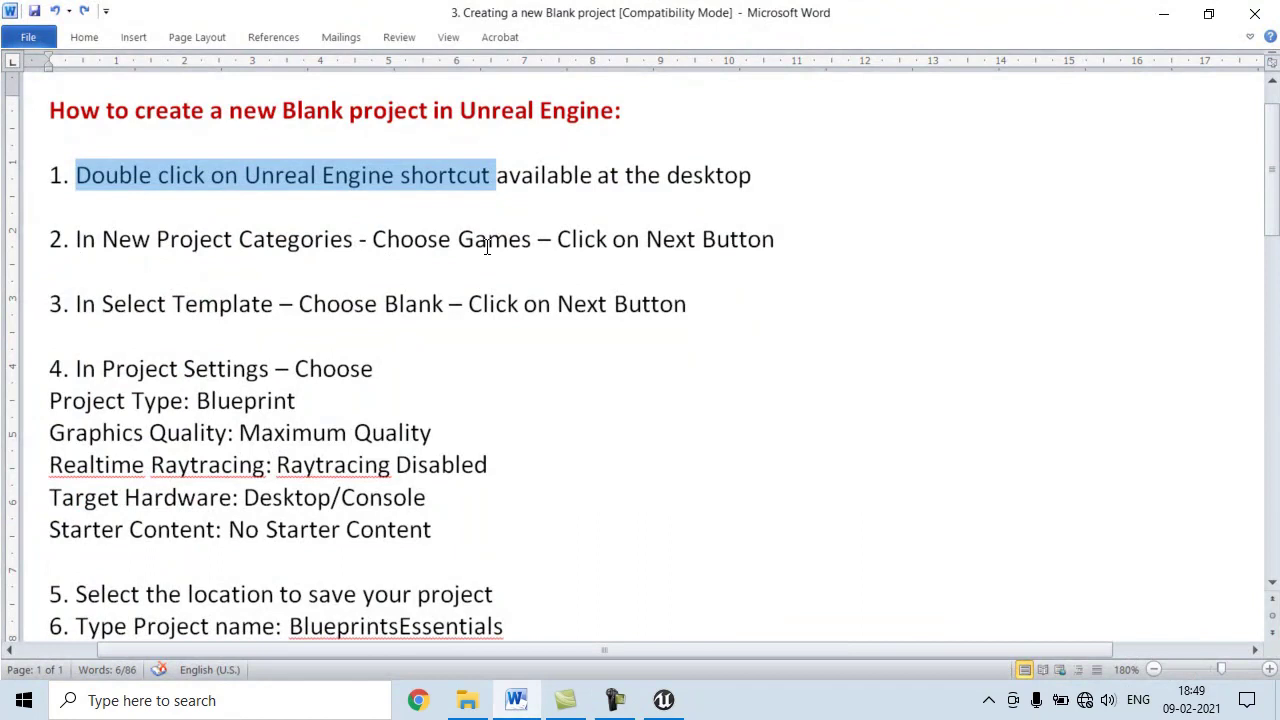
{"action": "left_click_drag", "start_coordinate": [794, 246], "coordinate": [563, 237]}
{"action": "left_click", "coordinate": [771, 297]}
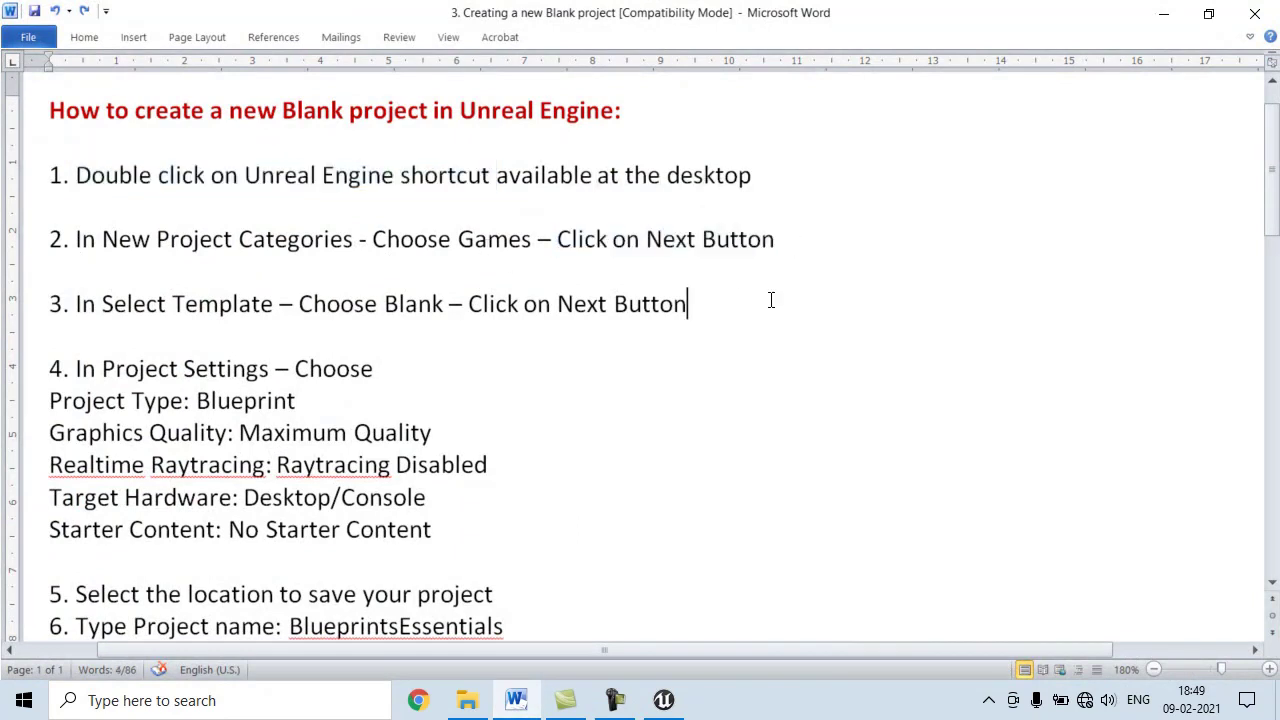
Step: Choose the Games project category and advance to the template selection page
{"action": "left_click", "coordinate": [676, 708]}
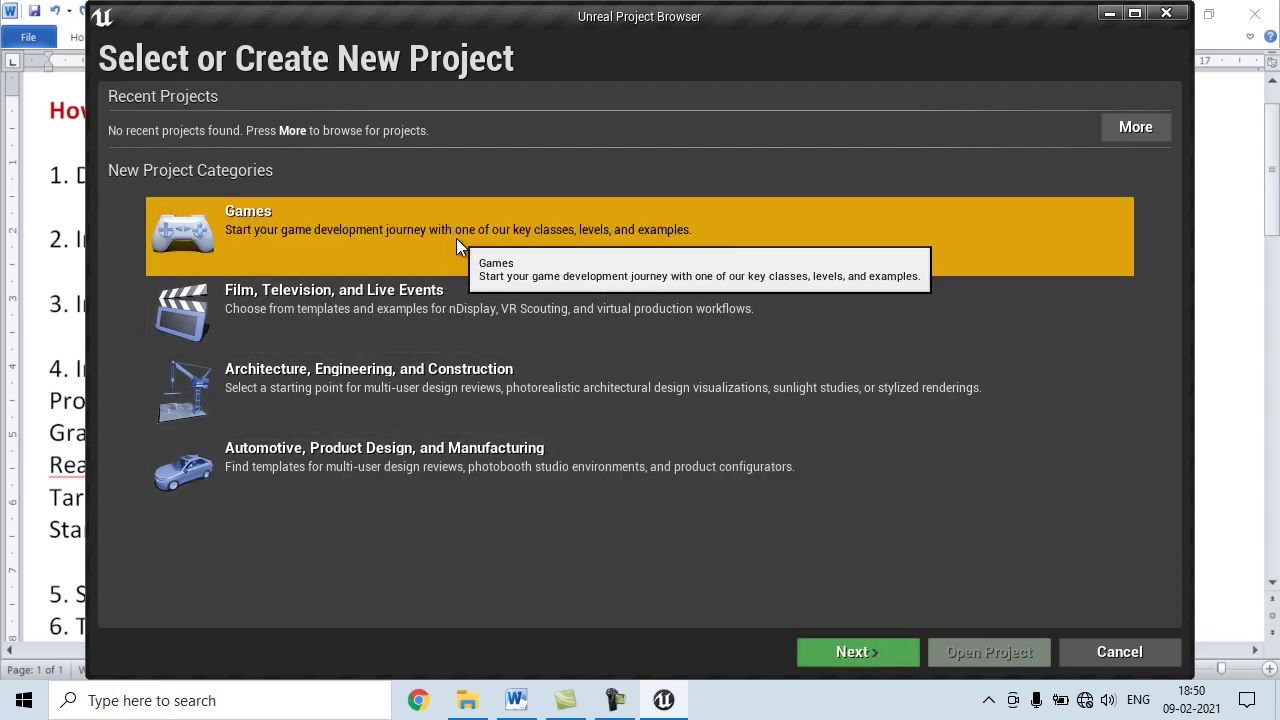
{"action": "left_click", "coordinate": [456, 238]}
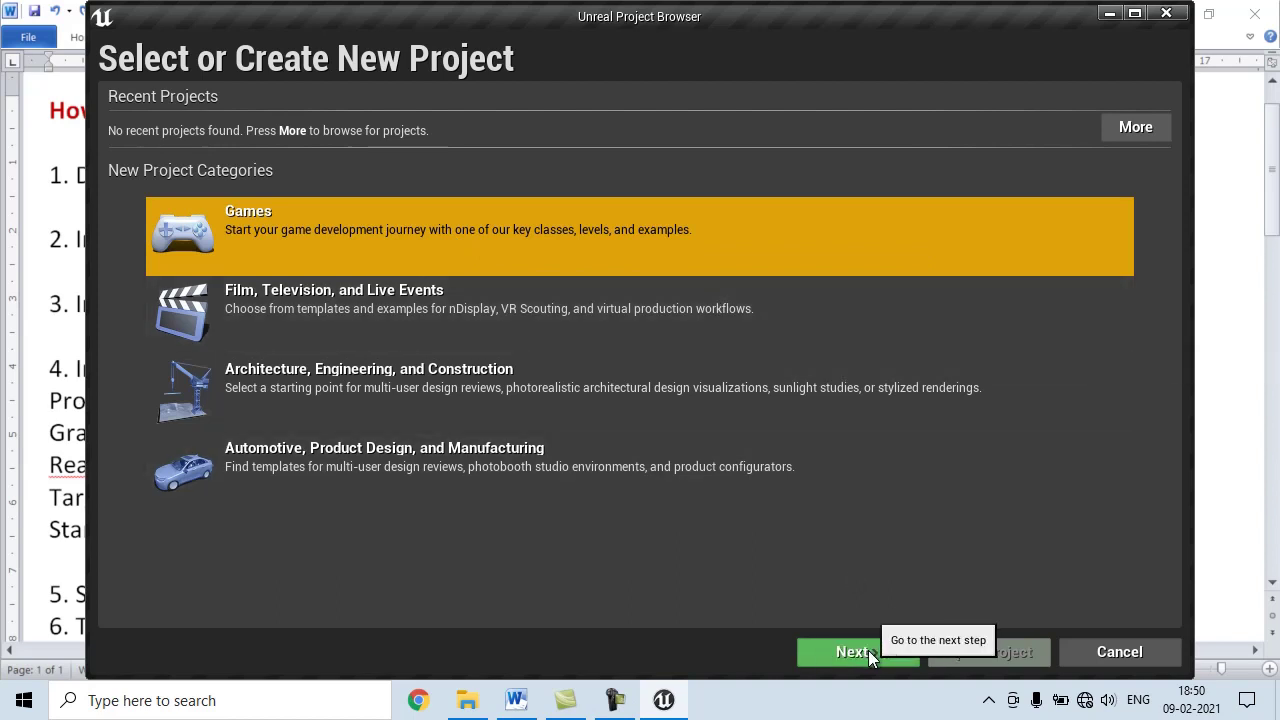
{"action": "left_click", "coordinate": [868, 652]}
Step: Confirm step 3's Blank template in Word, then advance the browser to Project Settings
{"action": "left_click", "coordinate": [516, 700]}
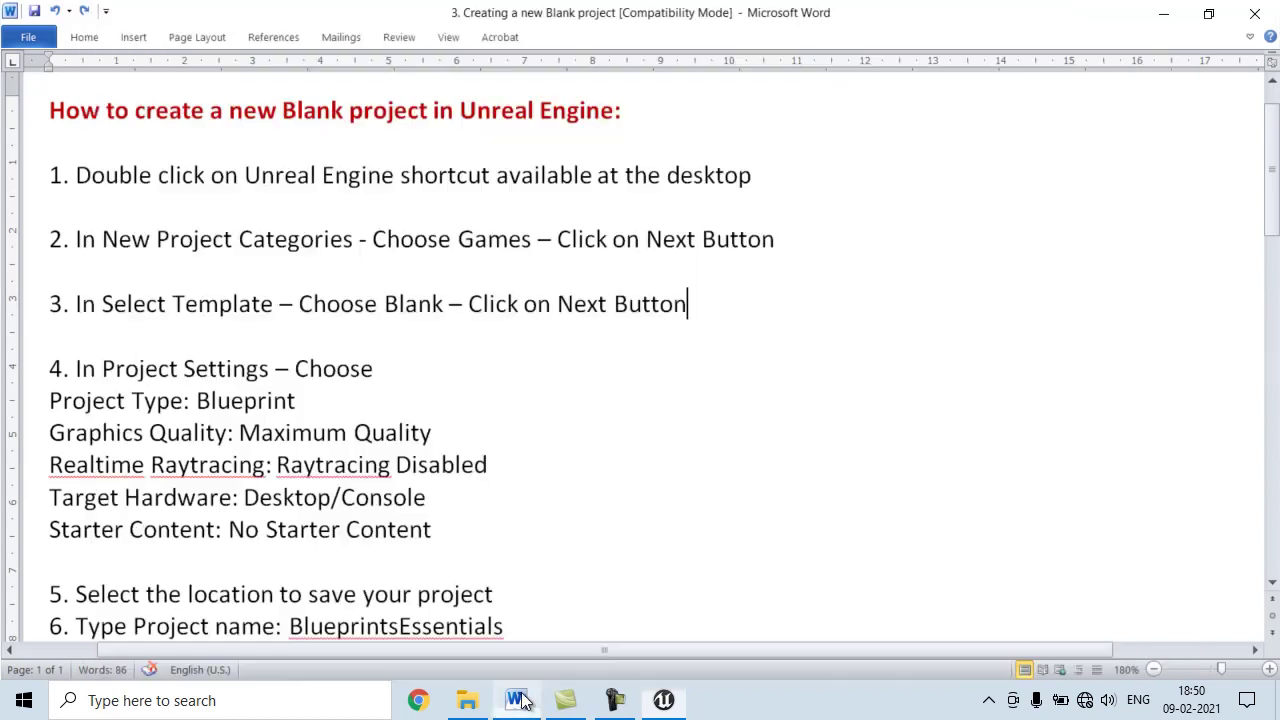
{"action": "left_click_drag", "start_coordinate": [76, 304], "coordinate": [282, 330]}
{"action": "left_click", "coordinate": [282, 330]}
{"action": "double_click", "coordinate": [418, 304]}
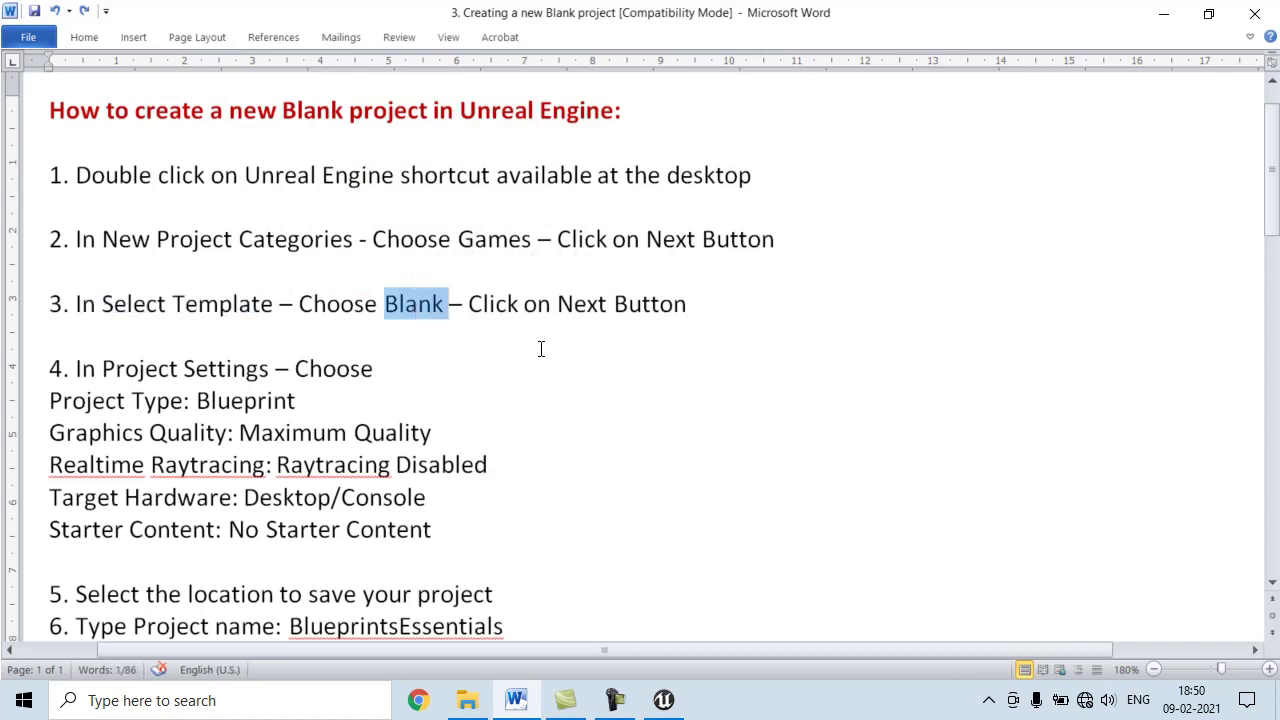
{"action": "left_click", "coordinate": [540, 345]}
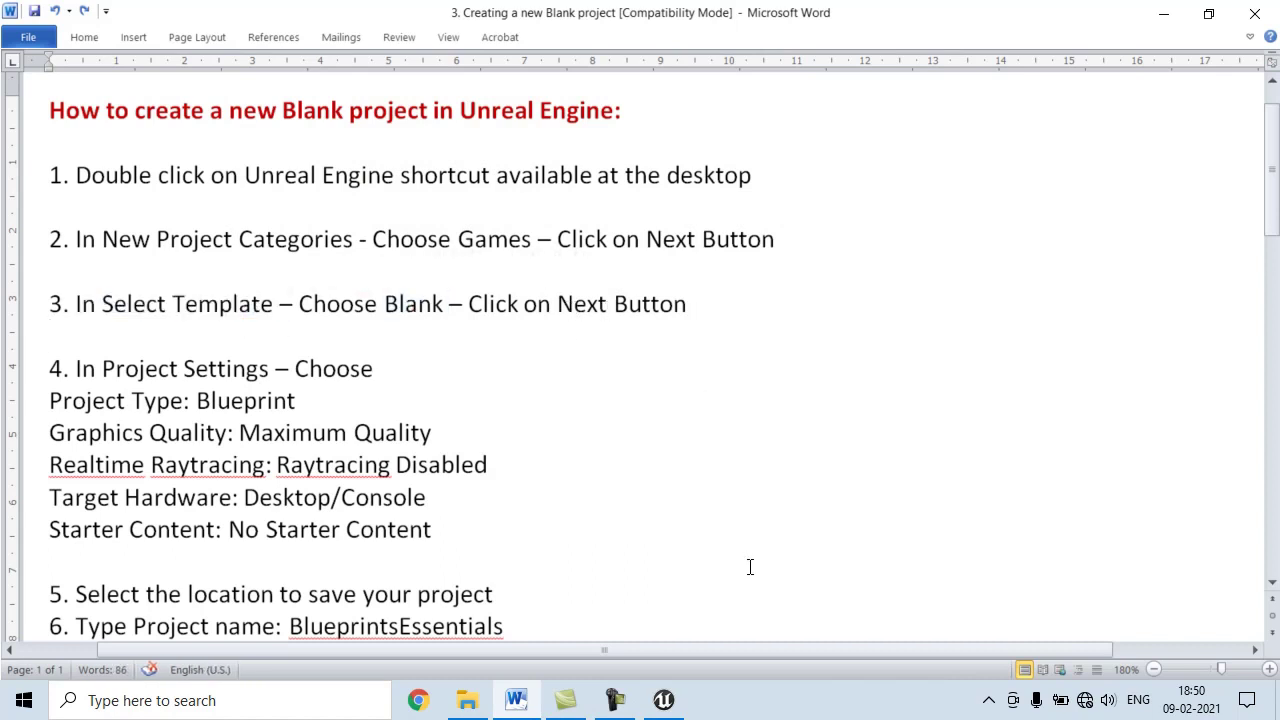
{"action": "left_click", "coordinate": [682, 702]}
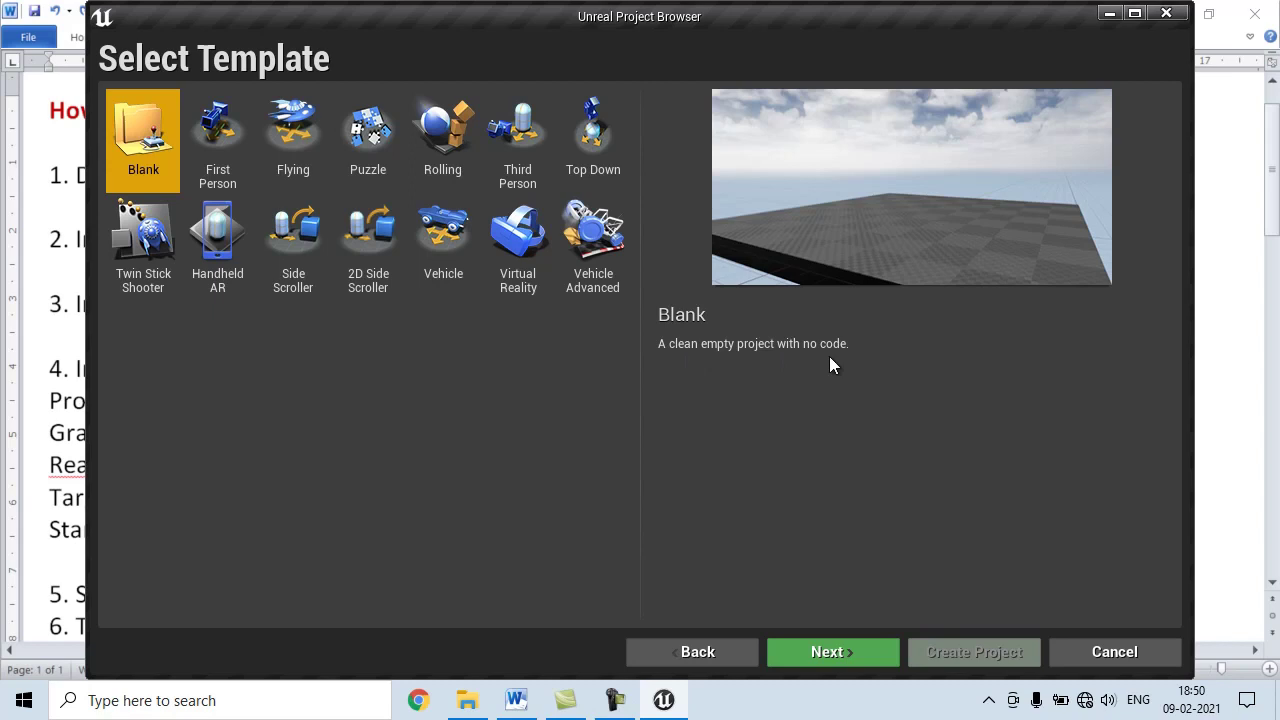
{"action": "left_click", "coordinate": [838, 652]}
{"action": "left_click", "coordinate": [516, 700]}
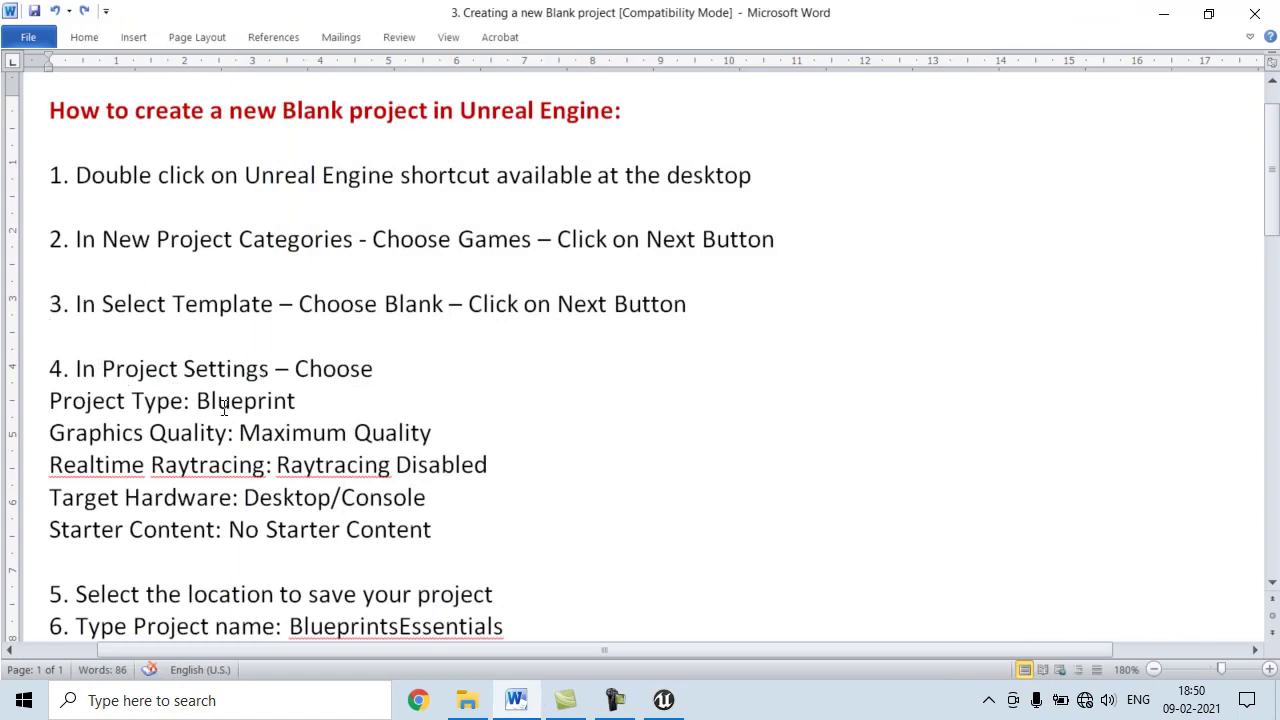
Step: Highlight step 4's Blueprint project type and Maximum Quality lines in Word
{"action": "left_click_drag", "start_coordinate": [197, 401], "coordinate": [290, 402]}
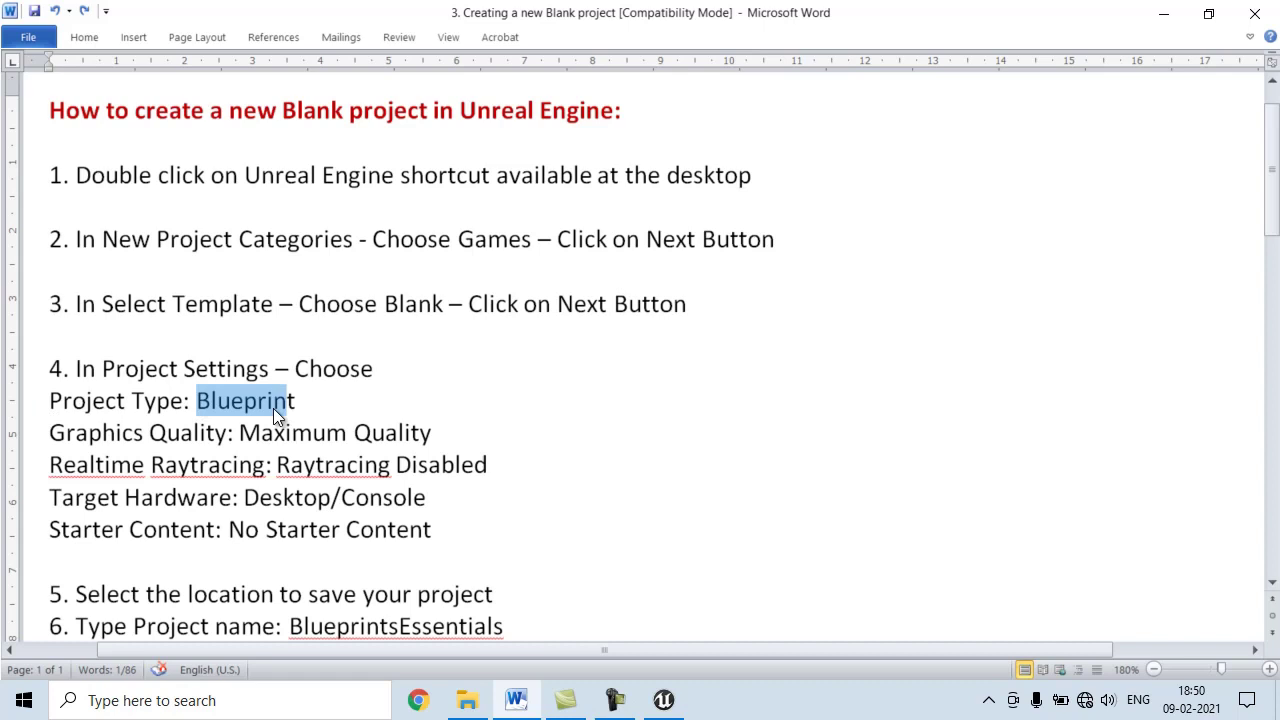
{"action": "left_click_drag", "start_coordinate": [239, 433], "coordinate": [473, 437]}
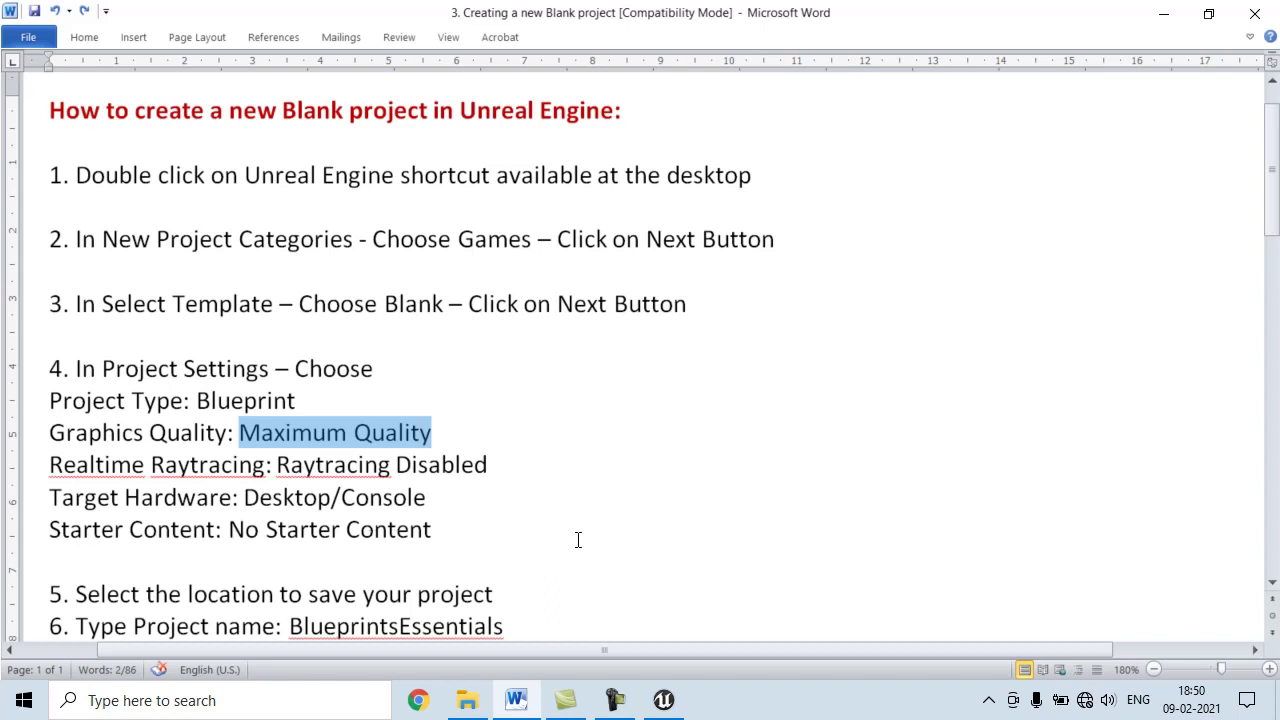
Step: Set the project to Blueprint, Maximum Quality, Desktop/Console and No Starter Content
{"action": "left_click", "coordinate": [664, 700]}
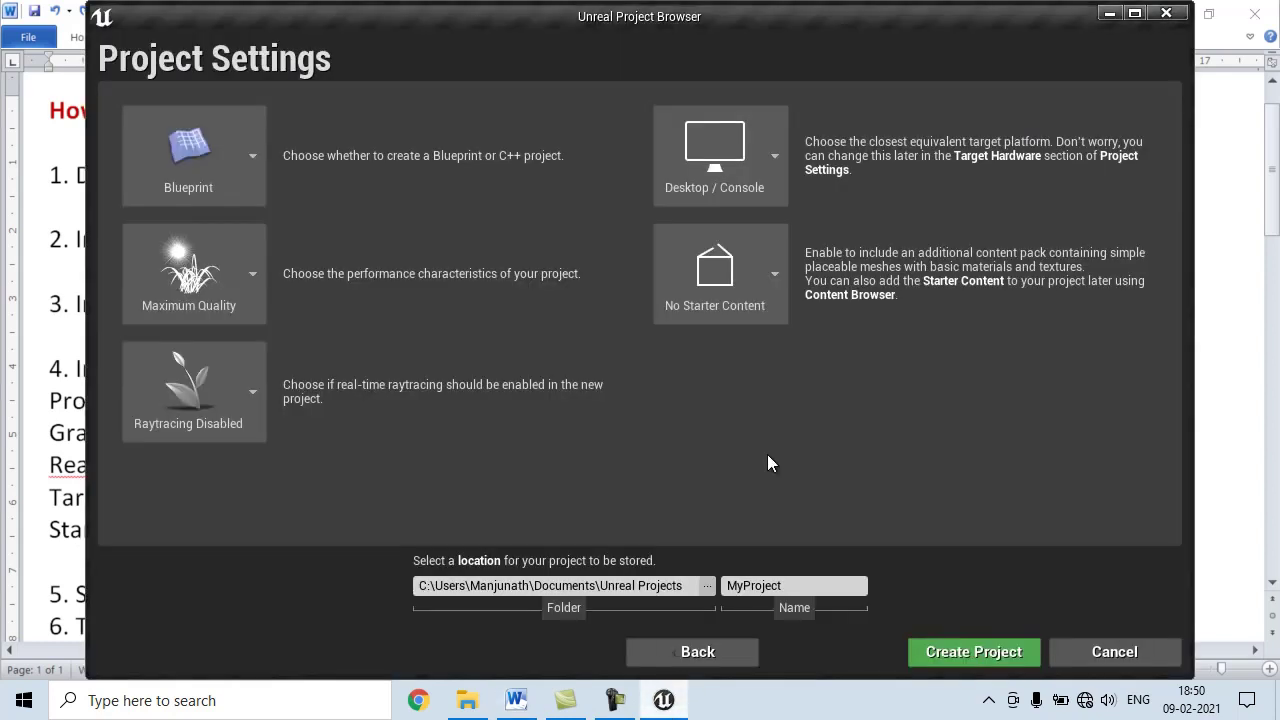
{"action": "left_click", "coordinate": [254, 153]}
{"action": "left_click", "coordinate": [207, 265]}
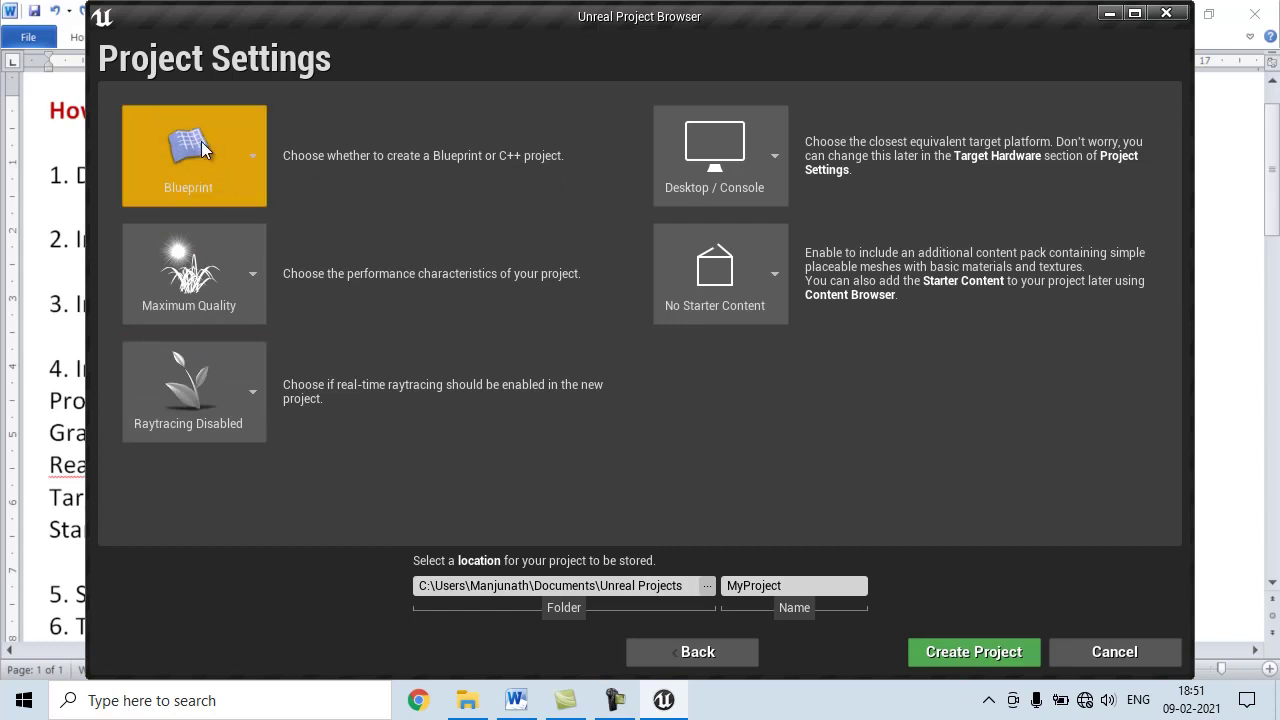
{"action": "left_click", "coordinate": [255, 270]}
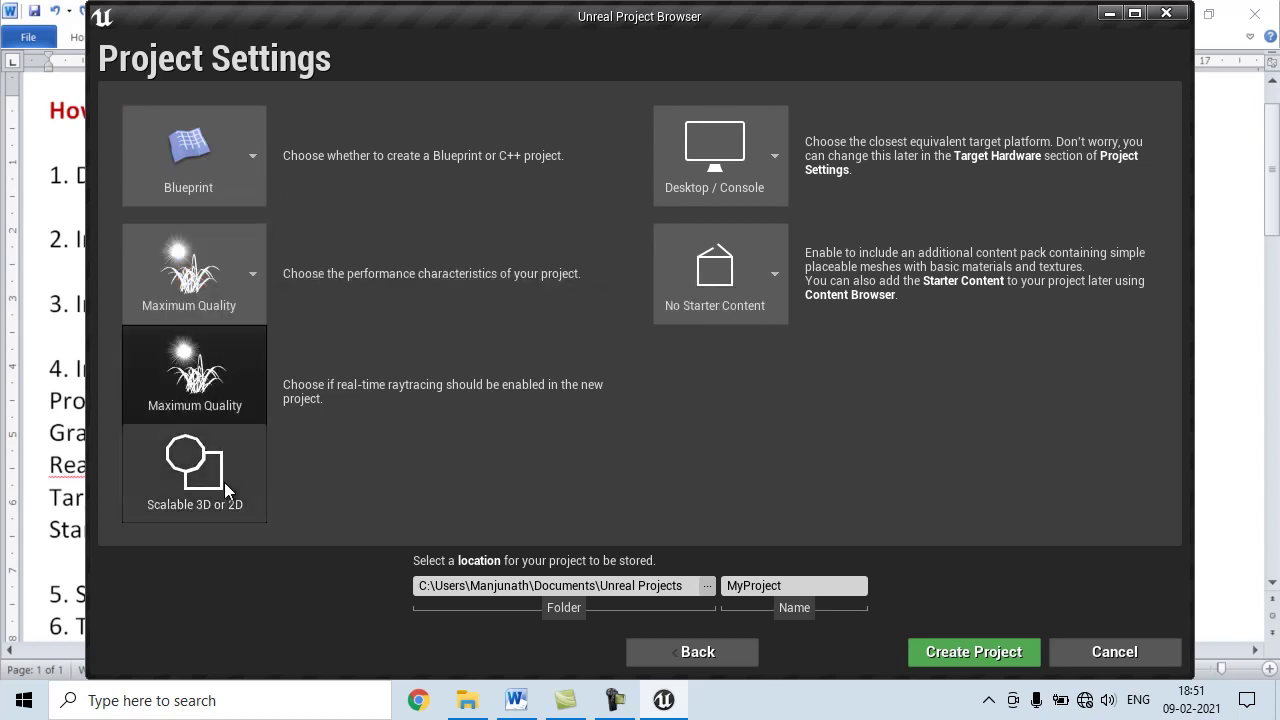
{"action": "left_click", "coordinate": [218, 380]}
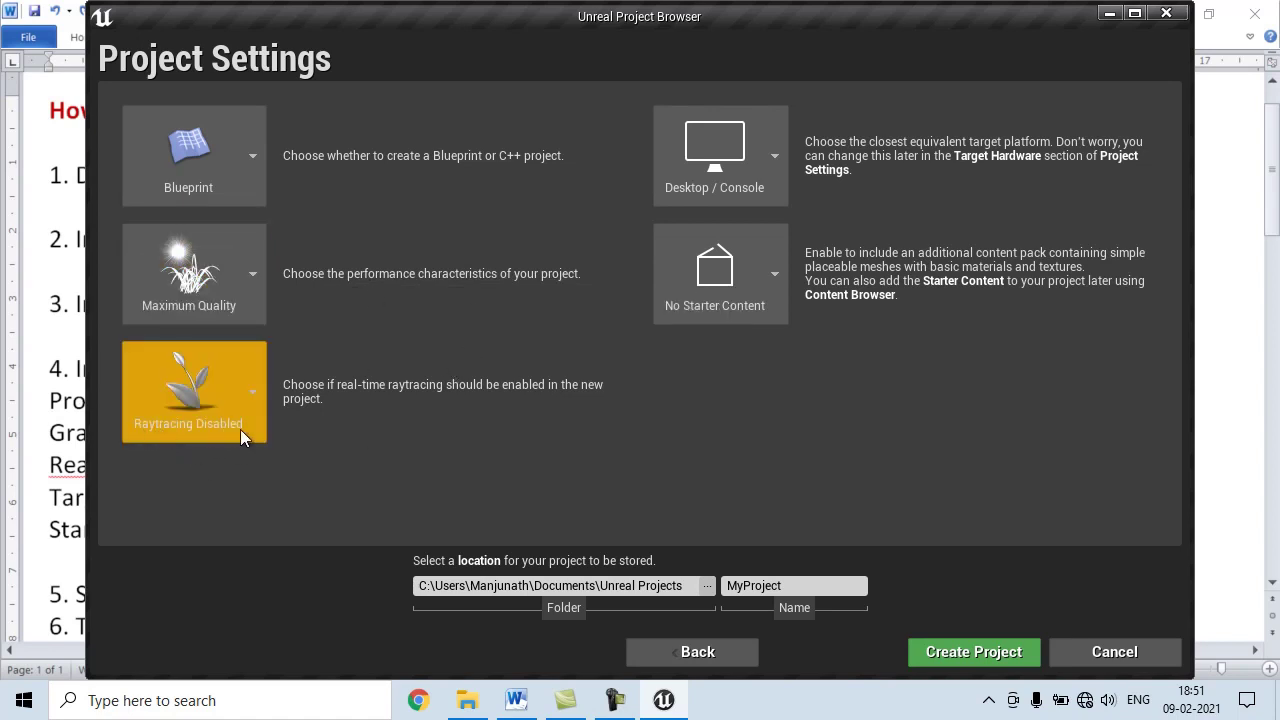
{"action": "left_click", "coordinate": [775, 157]}
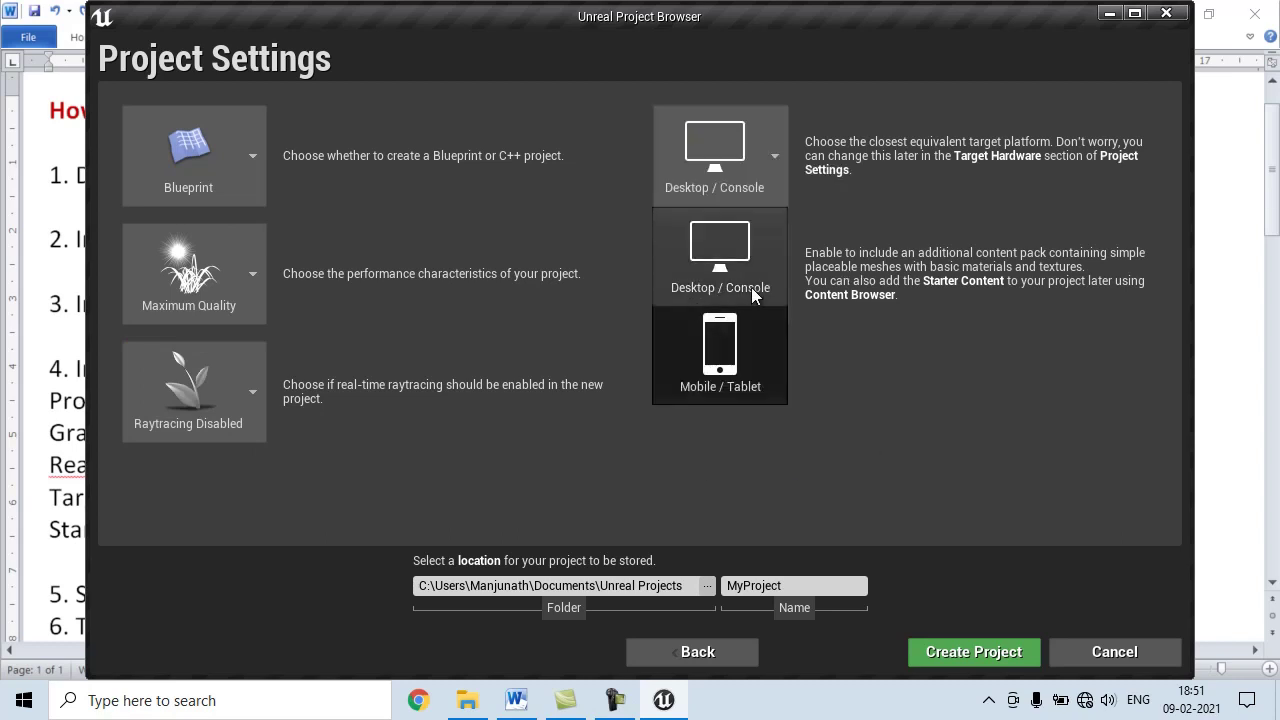
{"action": "left_click", "coordinate": [748, 237]}
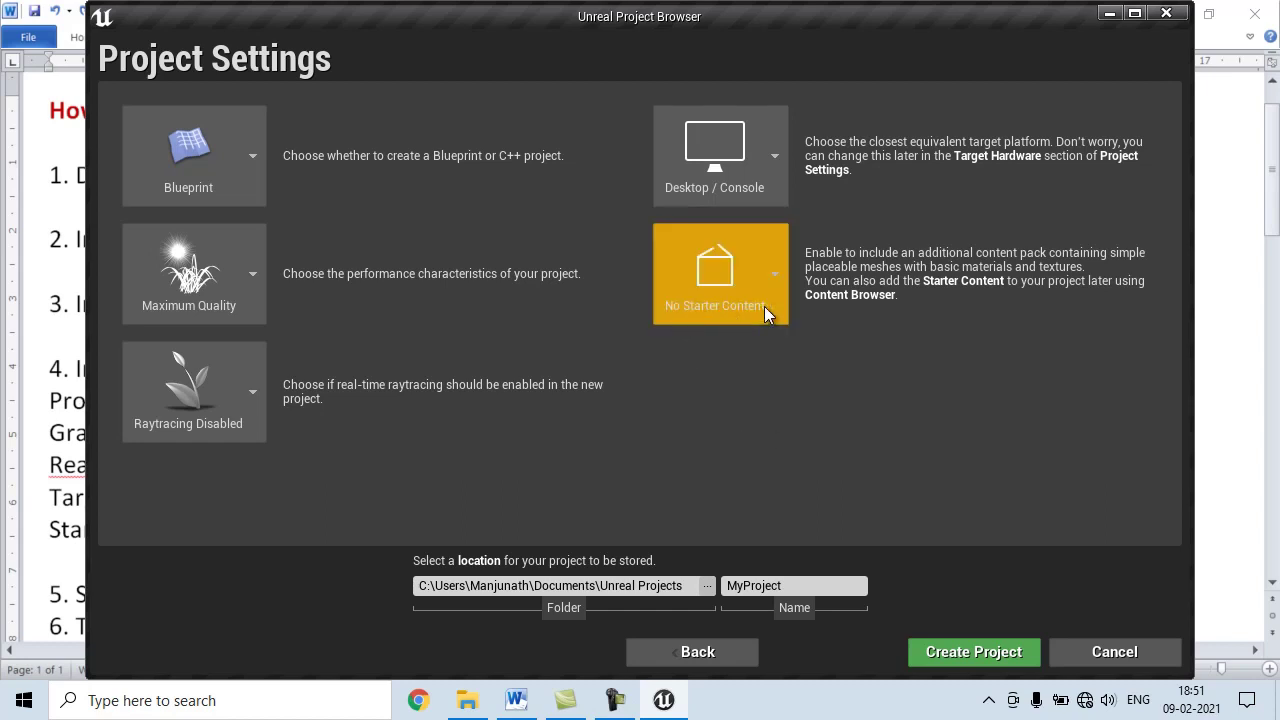
{"action": "left_click", "coordinate": [777, 278]}
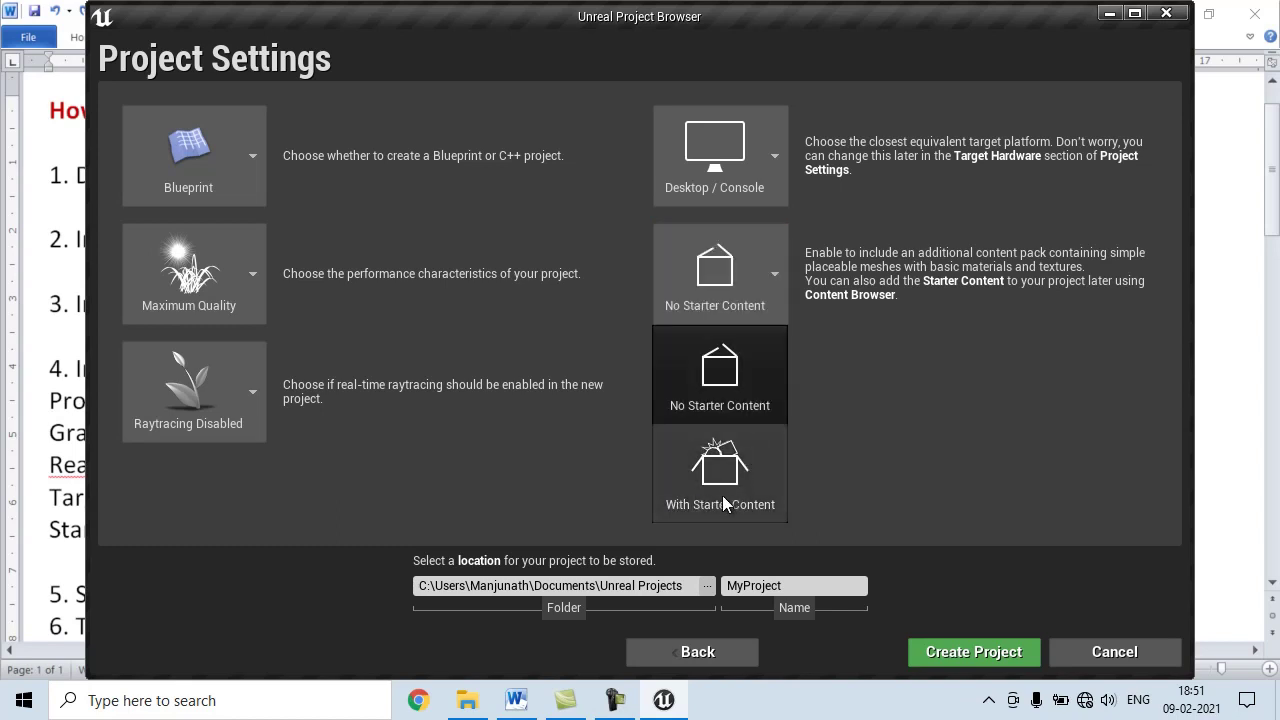
{"action": "left_click", "coordinate": [750, 360]}
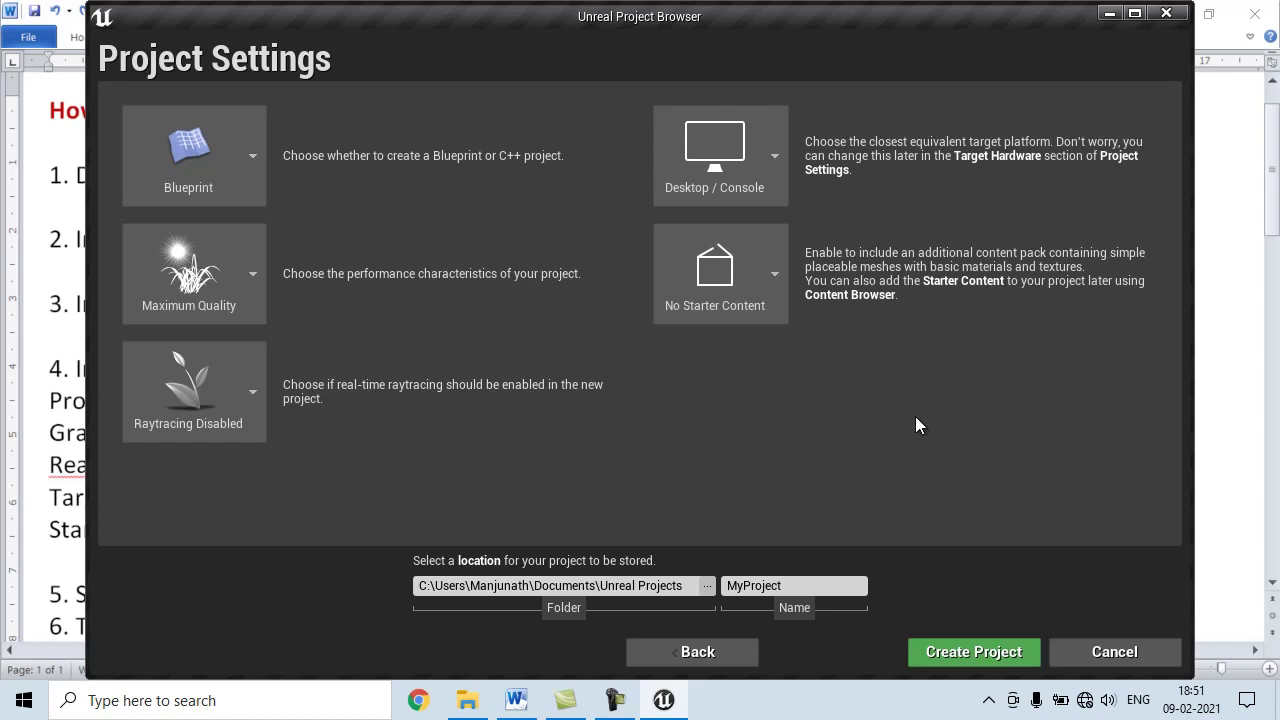
Step: Review step 5 about the save location in Word and return to Unreal
{"action": "left_click", "coordinate": [516, 700]}
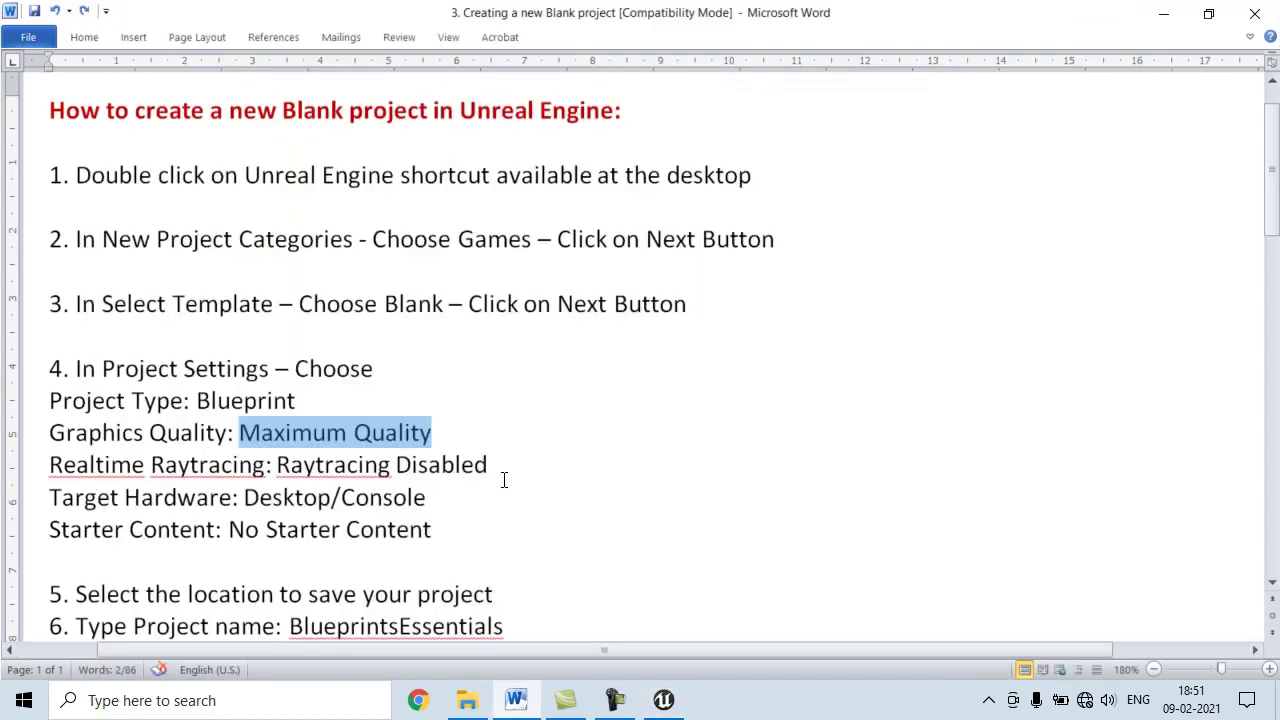
{"action": "scroll", "coordinate": [635, 471], "scroll_direction": "down", "scroll_amount": 3}
{"action": "left_click_drag", "start_coordinate": [76, 422], "coordinate": [494, 422]}
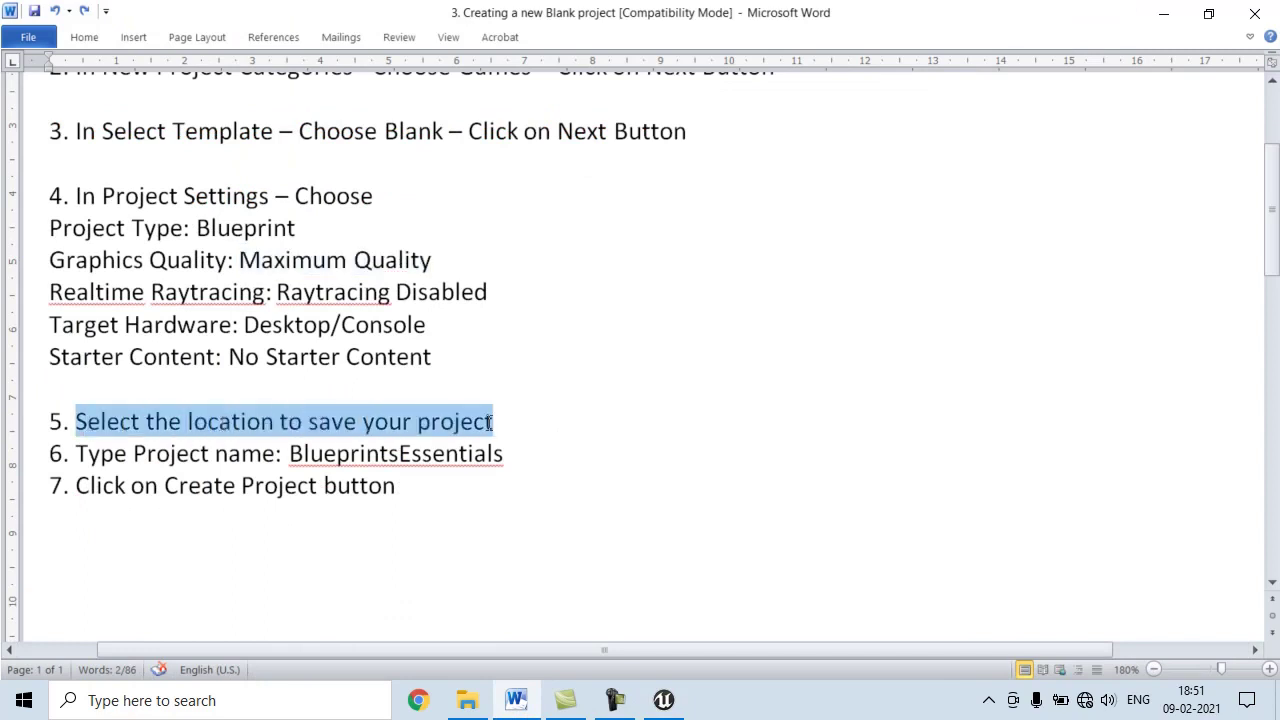
{"action": "left_click", "coordinate": [664, 700]}
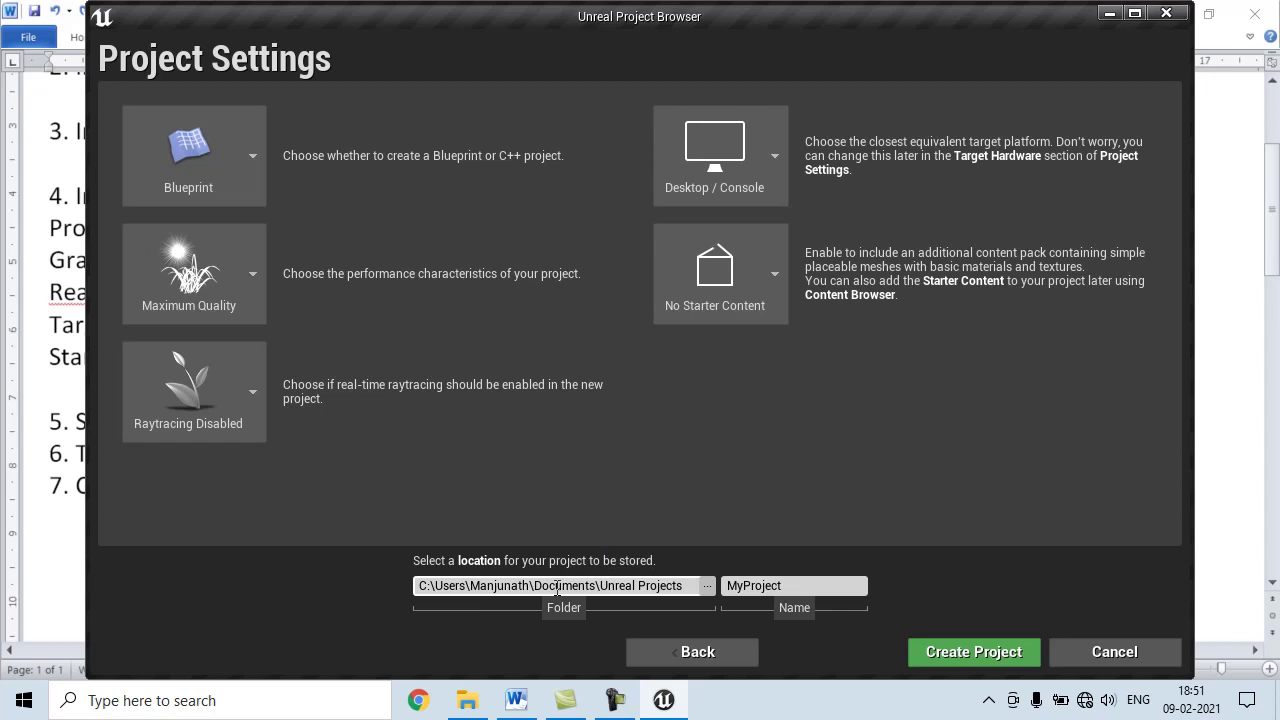
Step: Copy 'BlueprintsEssentials' from Word and paste it over MyProject in the Name field
{"action": "left_click", "coordinate": [516, 700]}
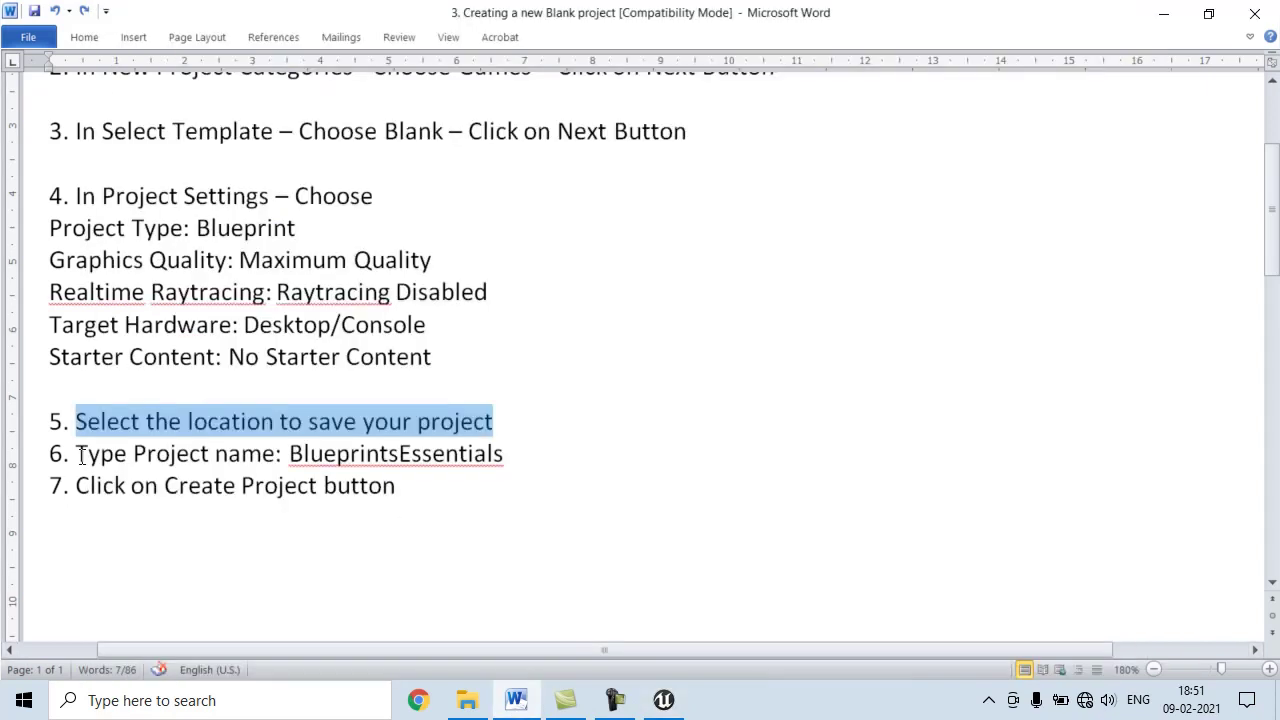
{"action": "left_click_drag", "start_coordinate": [80, 456], "coordinate": [506, 456]}
{"action": "key", "text": "ctrl+c"}
{"action": "left_click", "coordinate": [430, 491]}
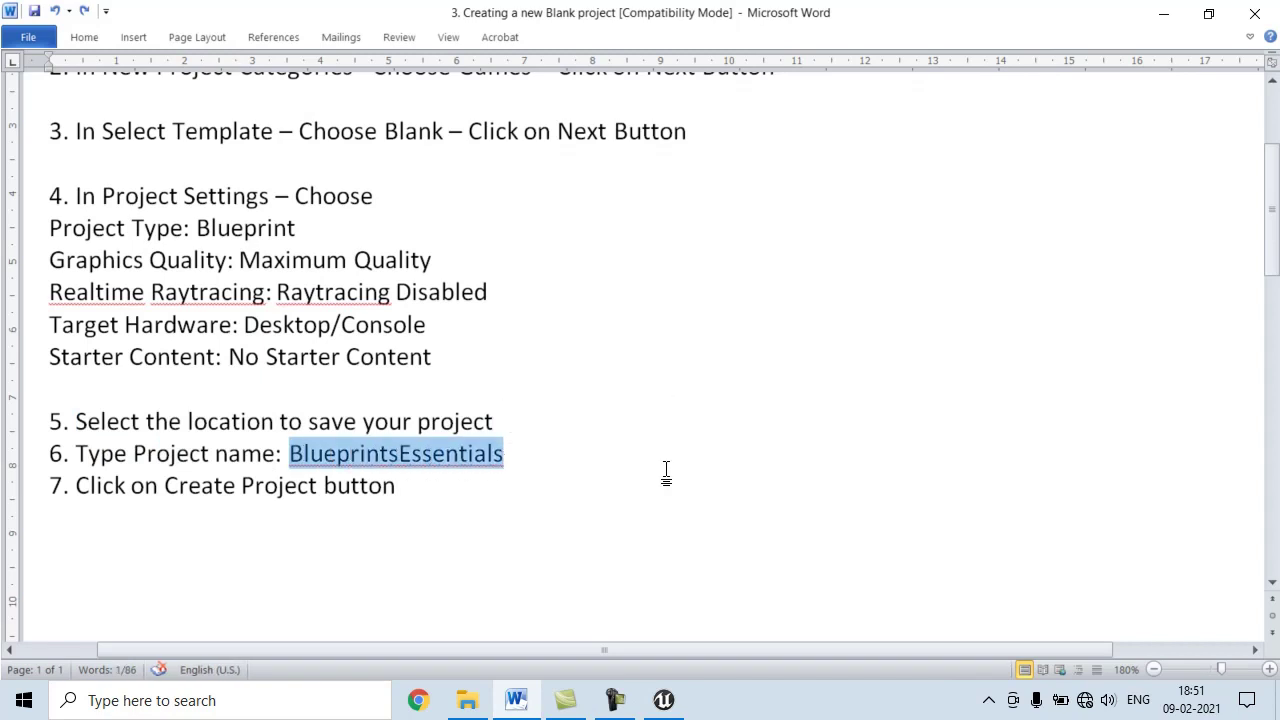
{"action": "left_click", "coordinate": [663, 700]}
{"action": "left_click", "coordinate": [763, 585]}
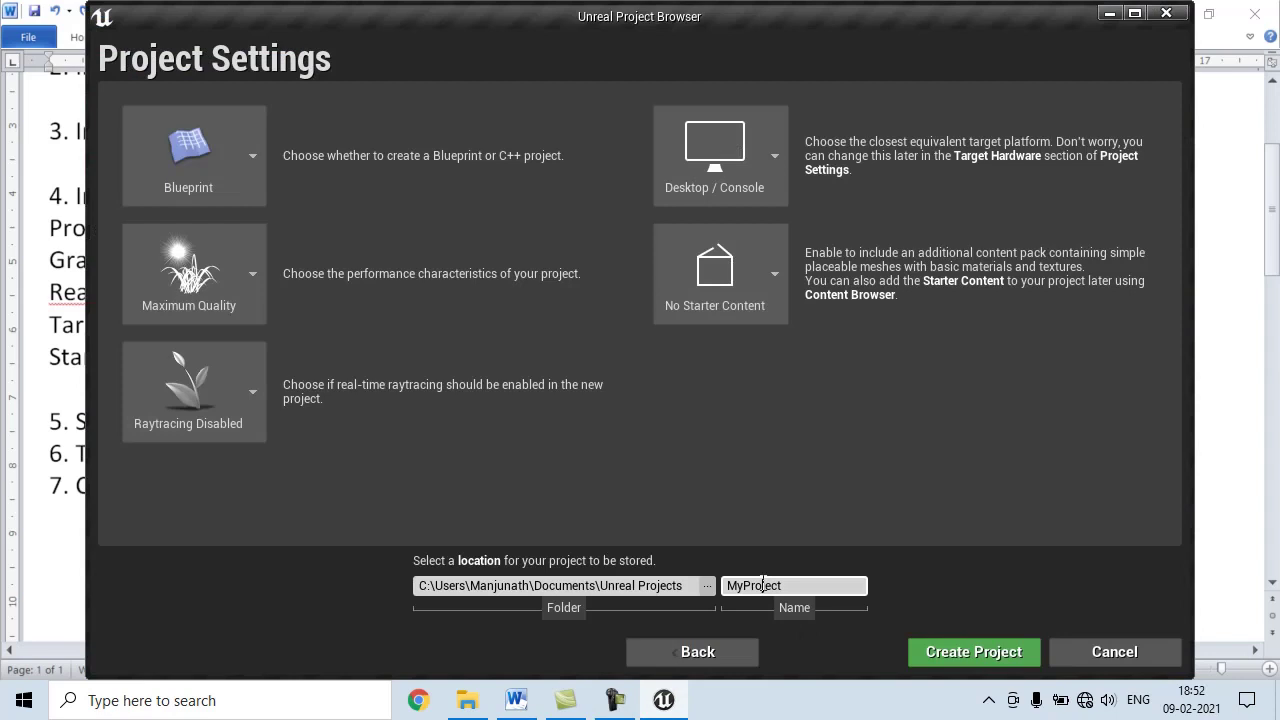
{"action": "key", "text": "ctrl+a"}
{"action": "key", "text": "ctrl+v"}
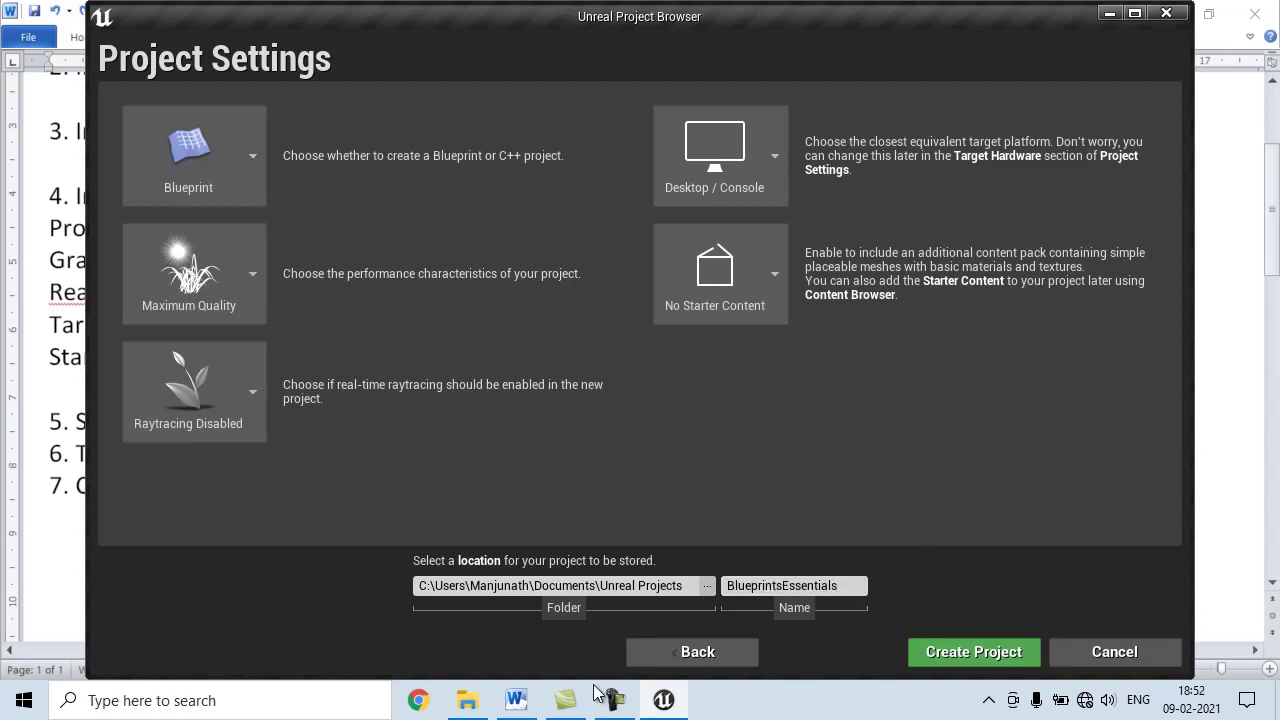
Step: Check step 7 in Word and create the BlueprintsEssentials project
{"action": "left_click", "coordinate": [516, 700]}
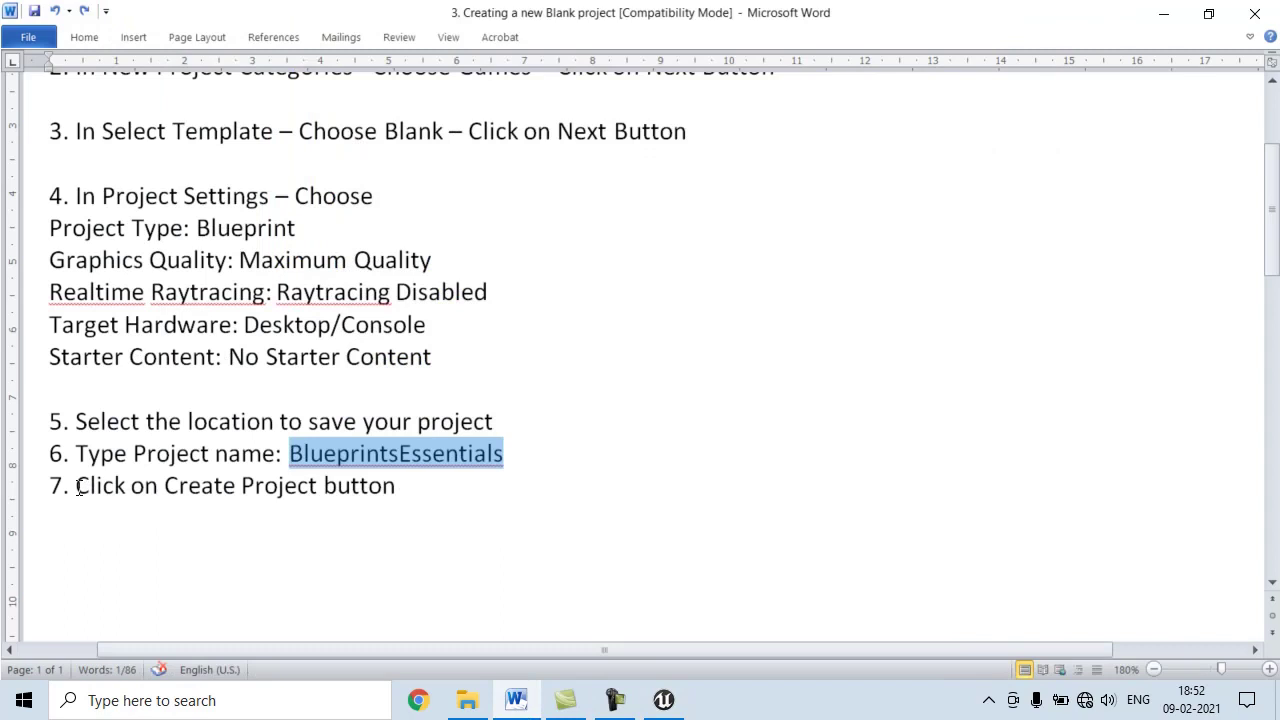
{"action": "left_click_drag", "start_coordinate": [79, 487], "coordinate": [391, 499]}
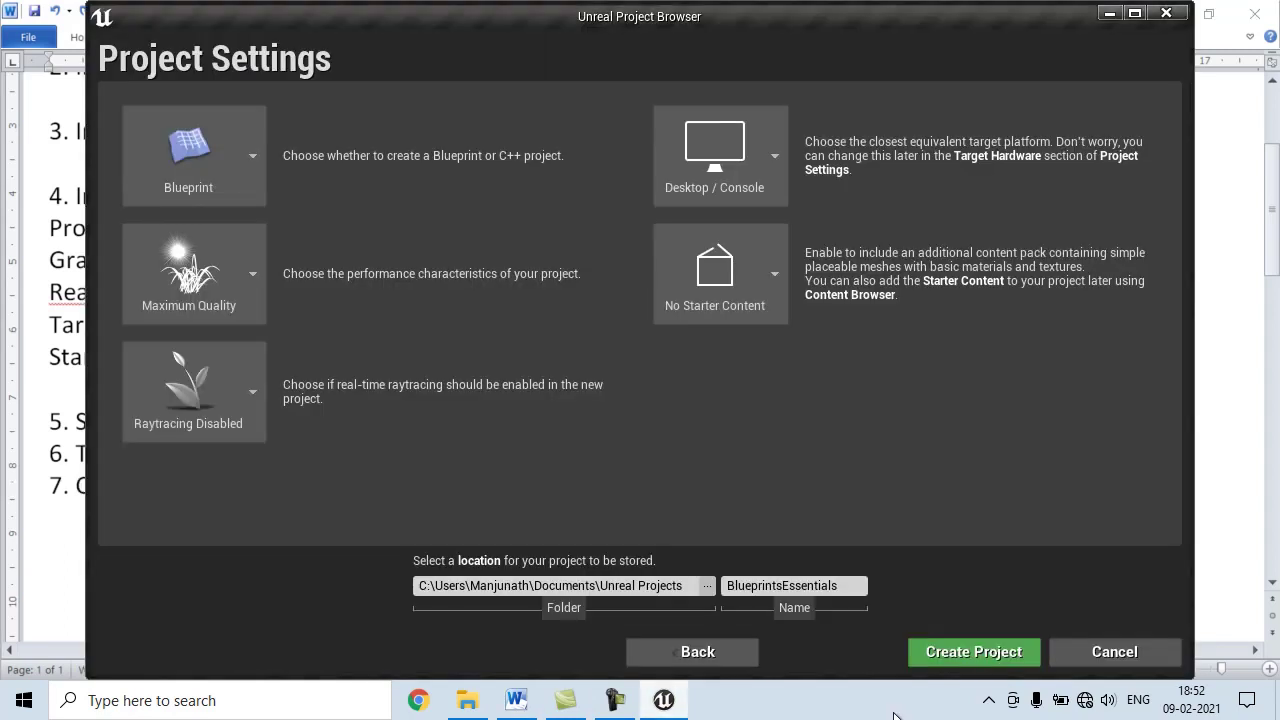
{"action": "left_click", "coordinate": [967, 654]}
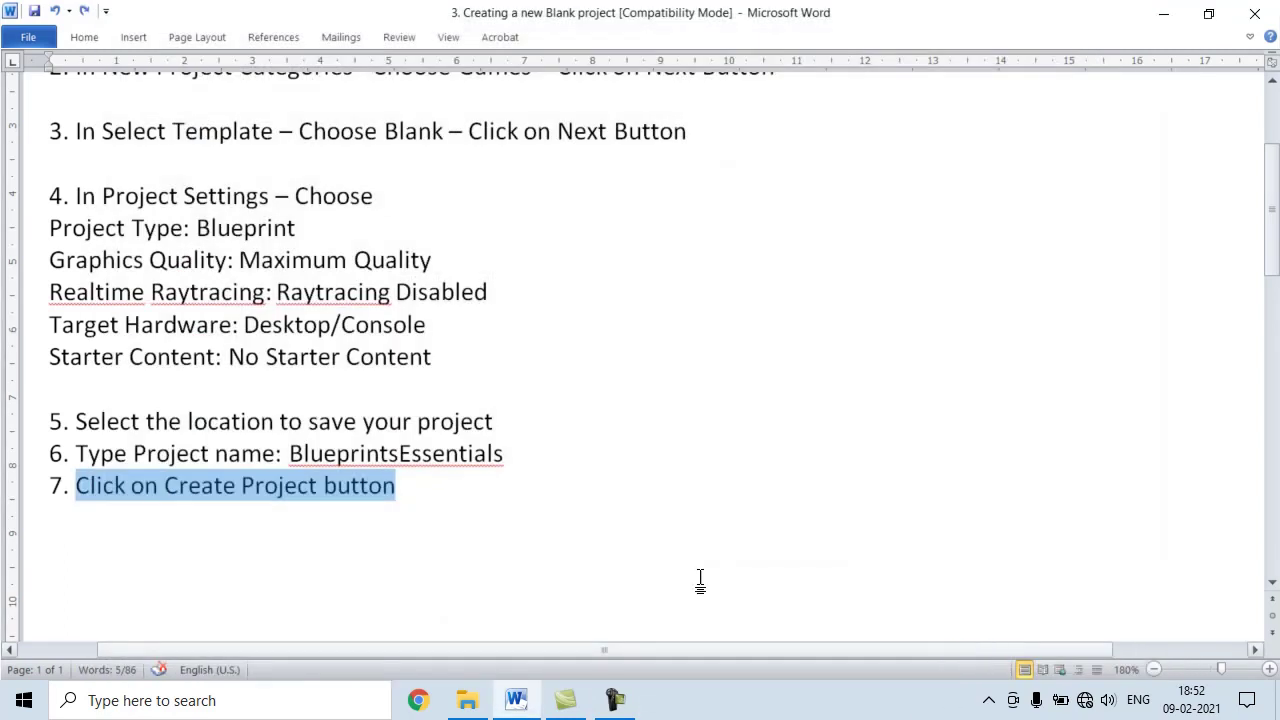
Step: Minimize Word and let the editor finish loading BlueprintsEssentials
{"action": "left_click", "coordinate": [1163, 14]}
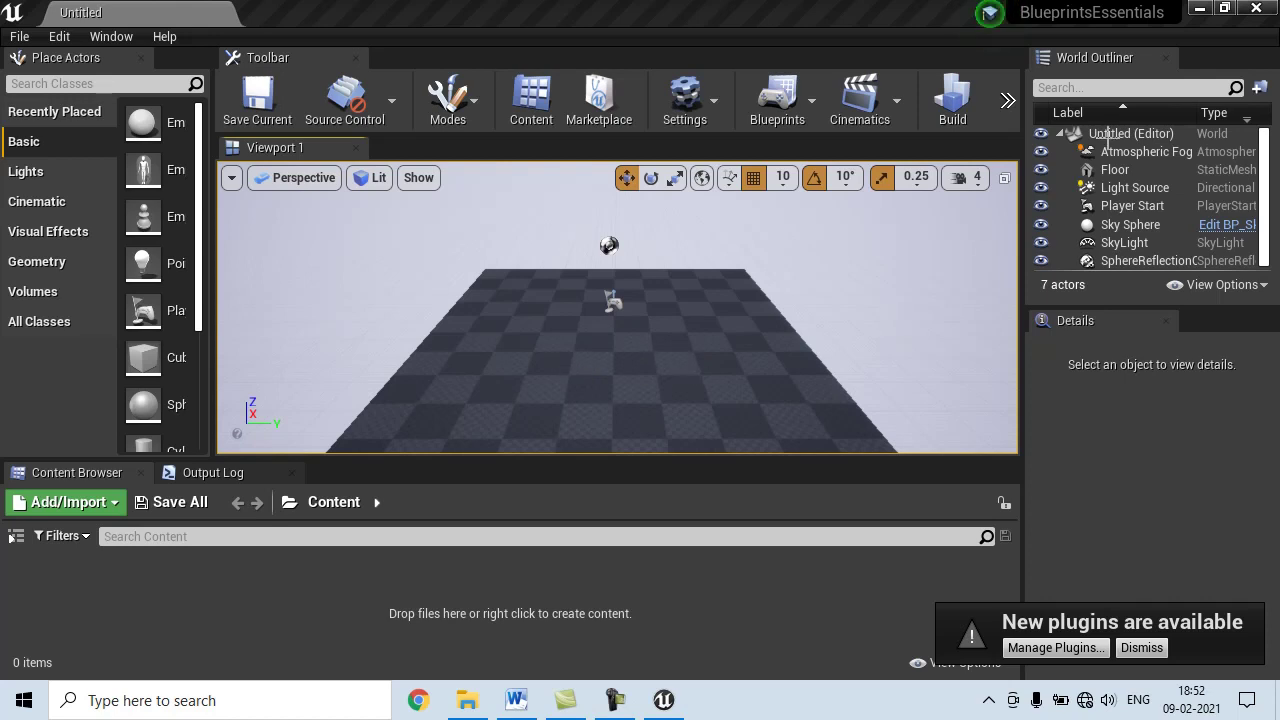
Step: Minimize the Unreal Editor to reveal the desktop
{"action": "left_click", "coordinate": [1199, 9]}
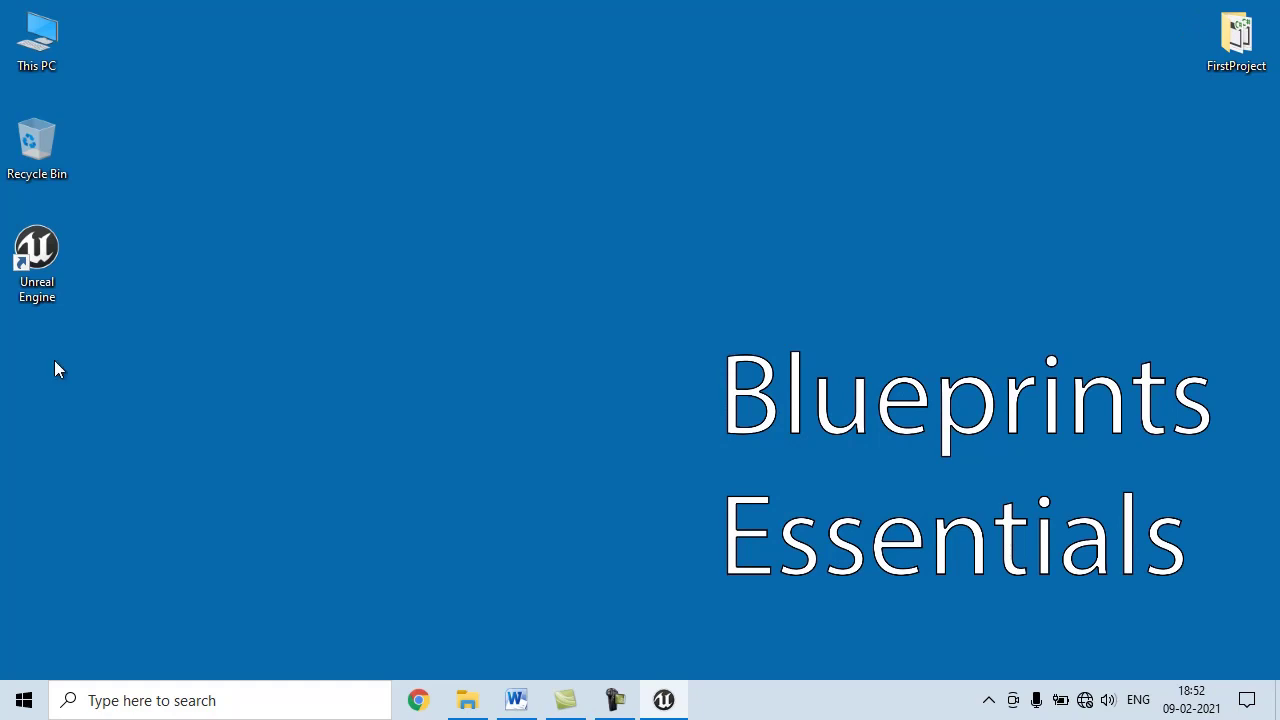